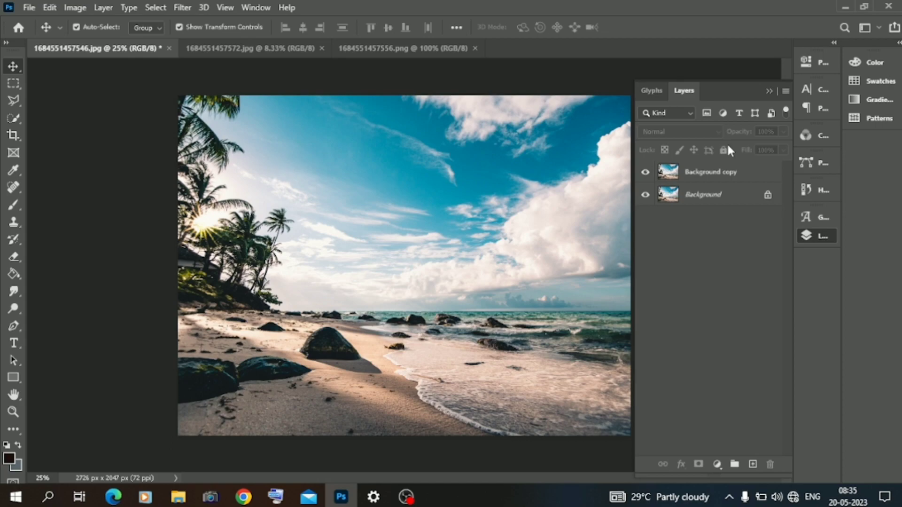
- Bring the boat from 1684551457556.png into the beach document 1684551457546.jpg as a new layer above Background copy
{"action": "left_click", "coordinate": [709, 174]}
{"action": "left_click", "coordinate": [439, 48]}
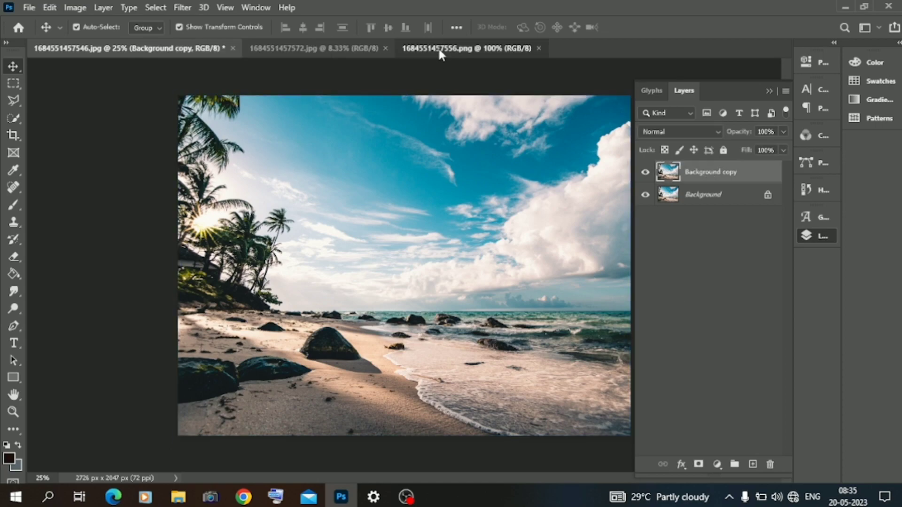
{"action": "left_click_drag", "start_coordinate": [379, 296], "coordinate": [397, 327]}
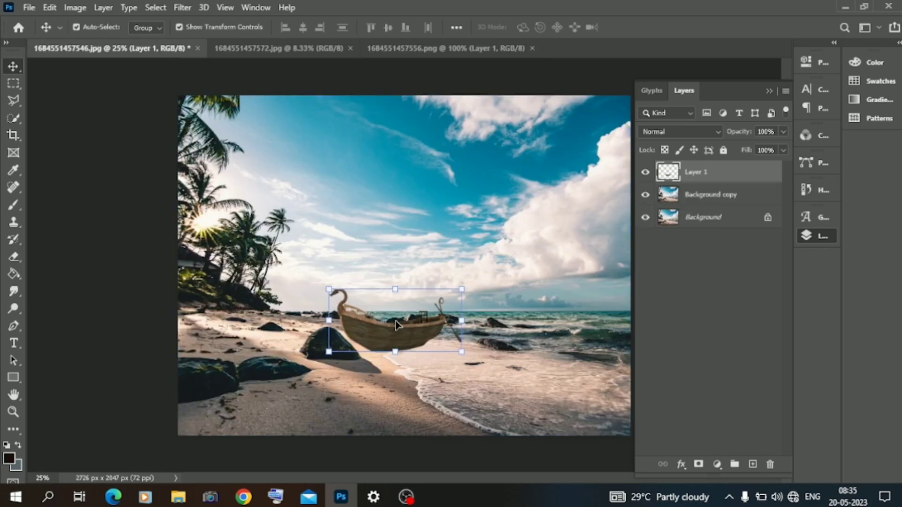
- Enlarge the boat to more than twice its size and place it where the sand meets the water
{"action": "left_click_drag", "start_coordinate": [327, 352], "coordinate": [179, 423]}
{"action": "left_click_drag", "start_coordinate": [251, 382], "coordinate": [381, 349]}
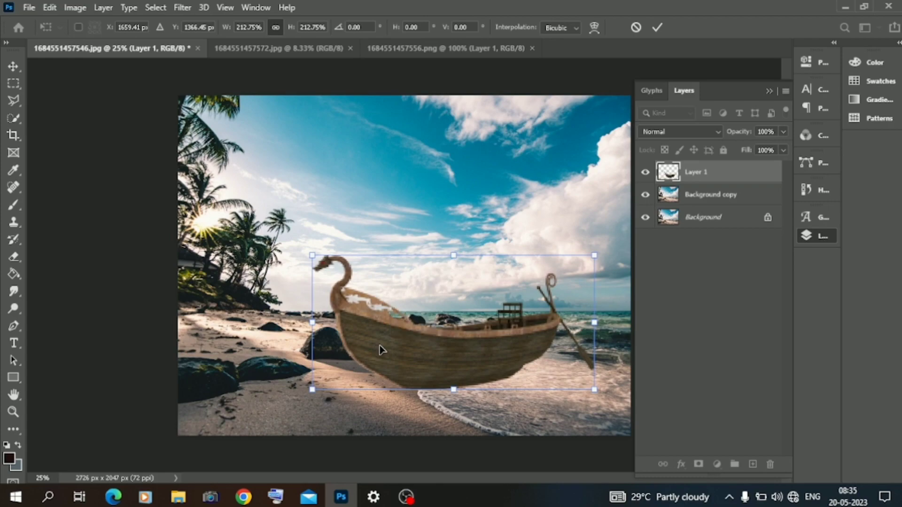
{"action": "left_click_drag", "start_coordinate": [313, 389], "coordinate": [342, 372]}
{"action": "key", "text": "Return"}
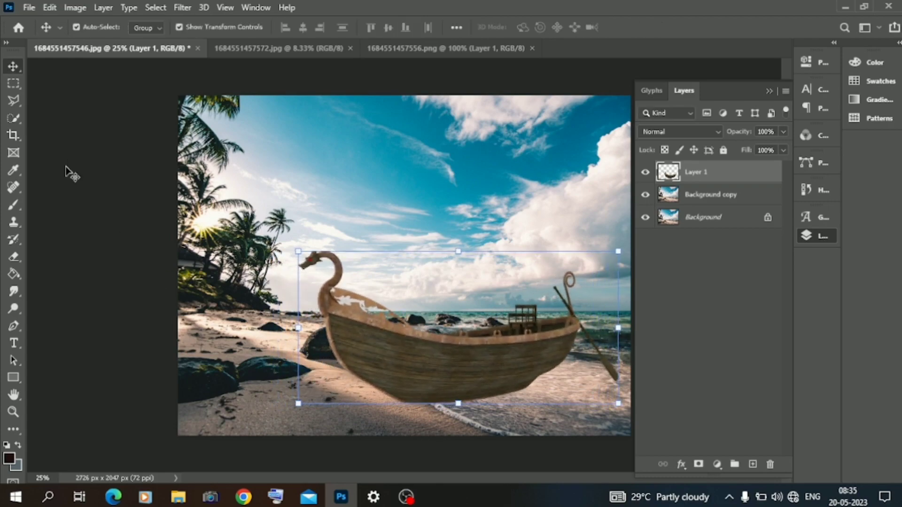
- Duplicate the boat layer, then flip the copy vertically below the hull with a reduced height and a sideways skew
{"action": "left_click", "coordinate": [444, 376]}
{"action": "left_click_drag", "start_coordinate": [719, 175], "coordinate": [754, 469]}
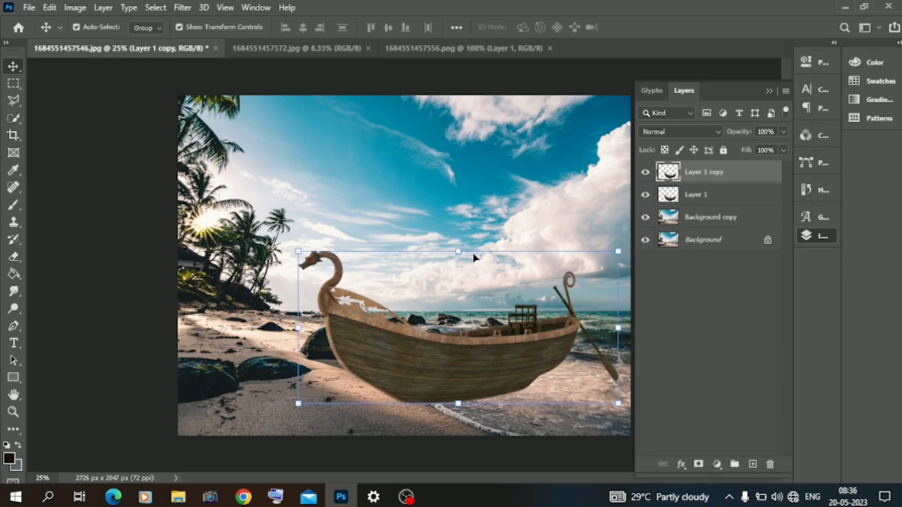
{"action": "left_click", "coordinate": [459, 252]}
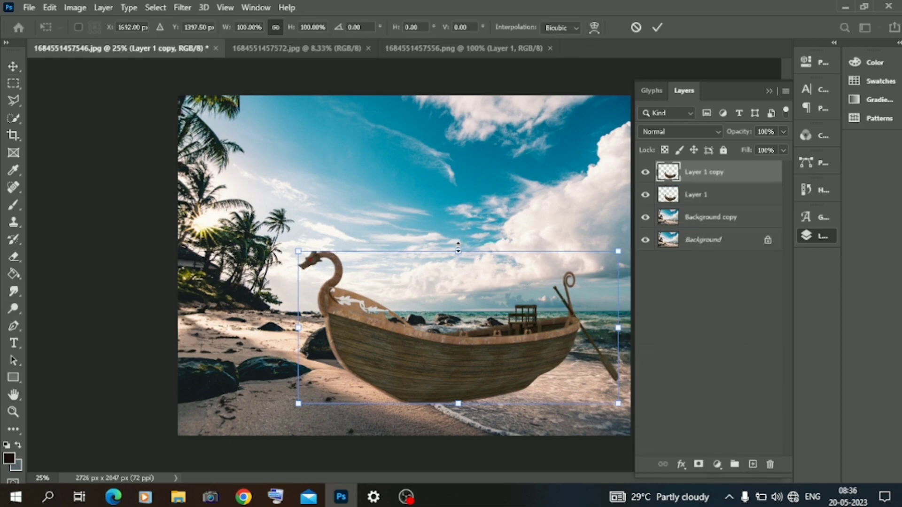
{"action": "left_click_drag", "start_coordinate": [460, 251], "coordinate": [393, 491]}
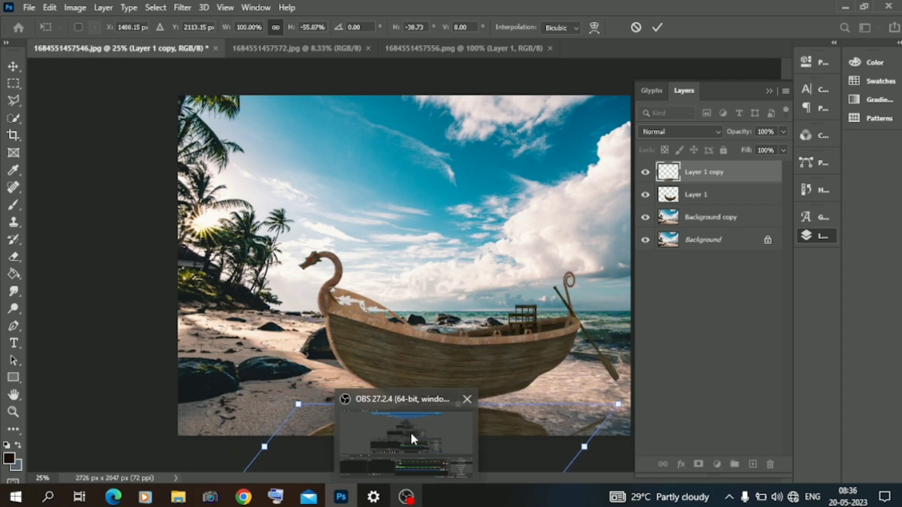
{"action": "left_click_drag", "start_coordinate": [499, 426], "coordinate": [517, 404]}
- Stack the flipped copy beneath the original boat layer and reposition both so the hull meets its mirrored shape
{"action": "left_click_drag", "start_coordinate": [693, 171], "coordinate": [694, 200]}
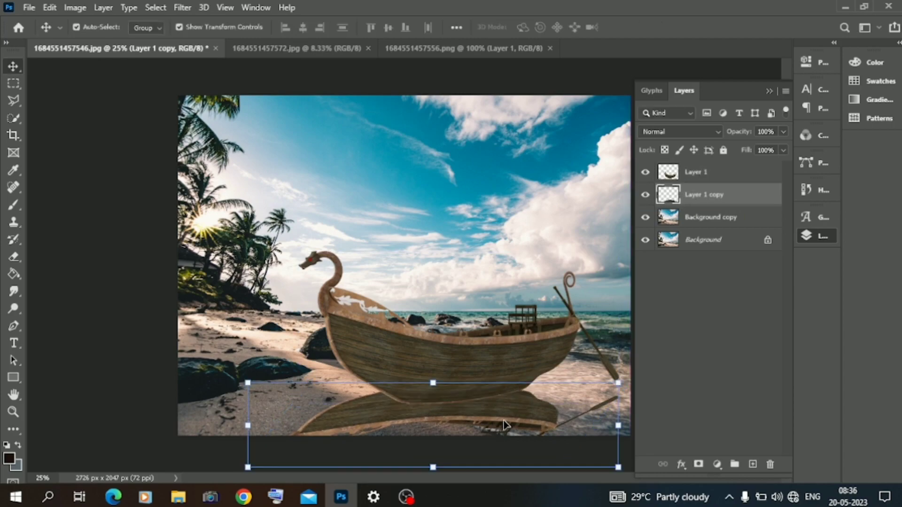
{"action": "left_click_drag", "start_coordinate": [503, 424], "coordinate": [529, 422]}
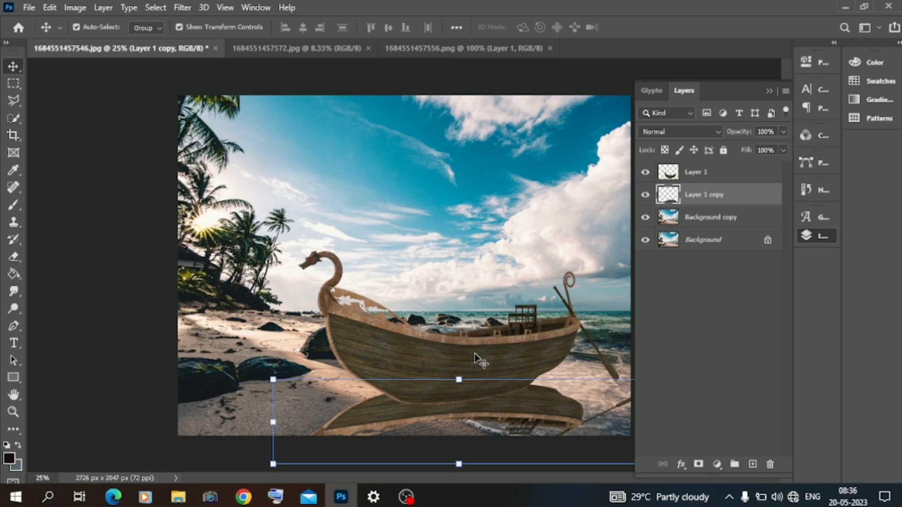
{"action": "mouse_move", "coordinate": [477, 360]}
{"action": "left_mouse_down"}
{"action": "mouse_move", "coordinate": [472, 347]}
{"action": "mouse_move", "coordinate": [484, 337]}
{"action": "mouse_move", "coordinate": [489, 346]}
{"action": "left_mouse_up"}
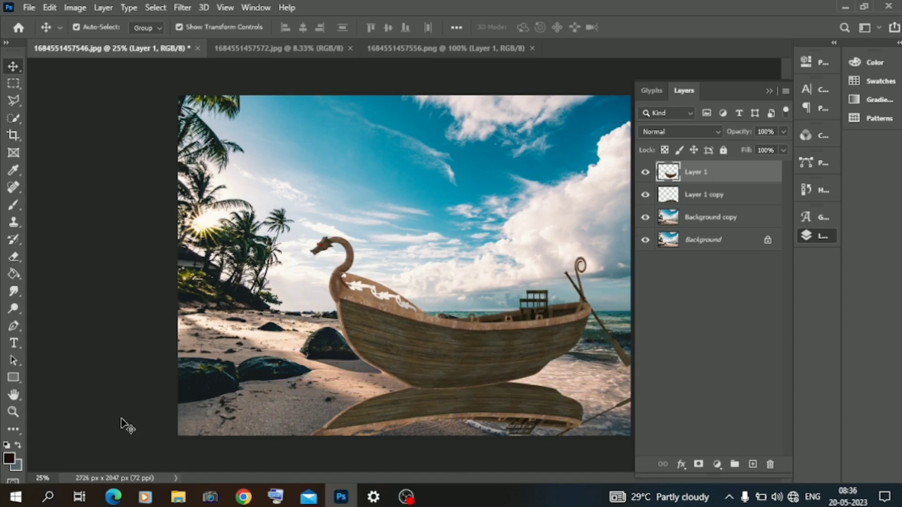
- Skew the lower edge of the flipped boat copy away from the sun so it falls like a cast shadow
{"action": "left_click", "coordinate": [399, 415]}
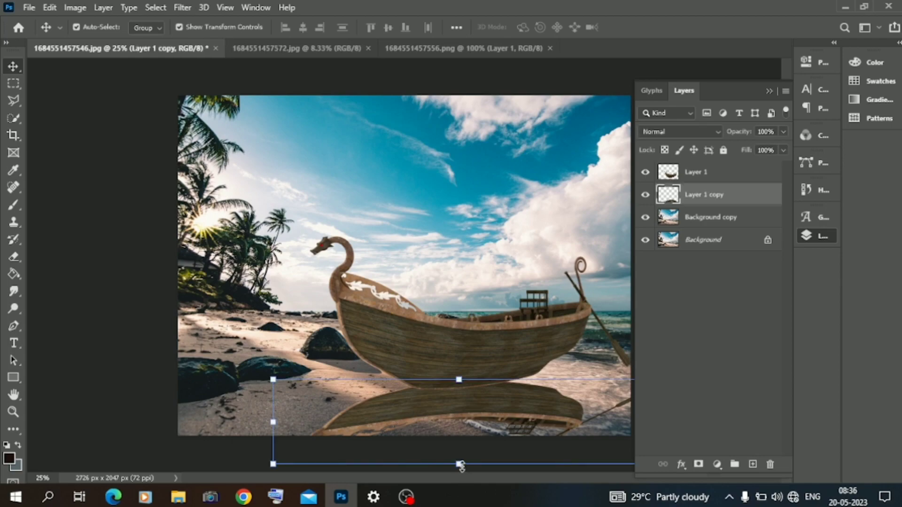
{"action": "key", "text": "ctrl"}
{"action": "left_click_drag", "start_coordinate": [460, 466], "coordinate": [569, 463]}
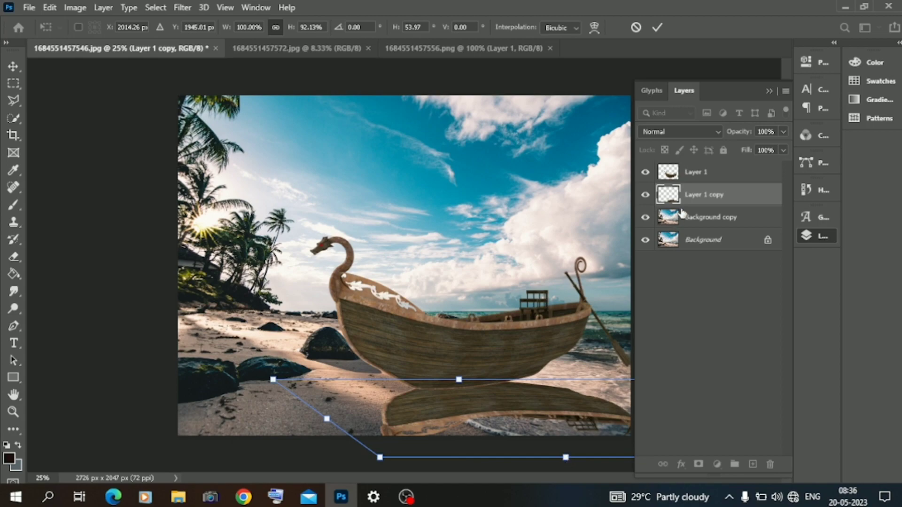
{"action": "key", "text": "Return"}
- Apply a Color Overlay layer style in near-black 151414 to the flipped boat copy
{"action": "right_click", "coordinate": [693, 200]}
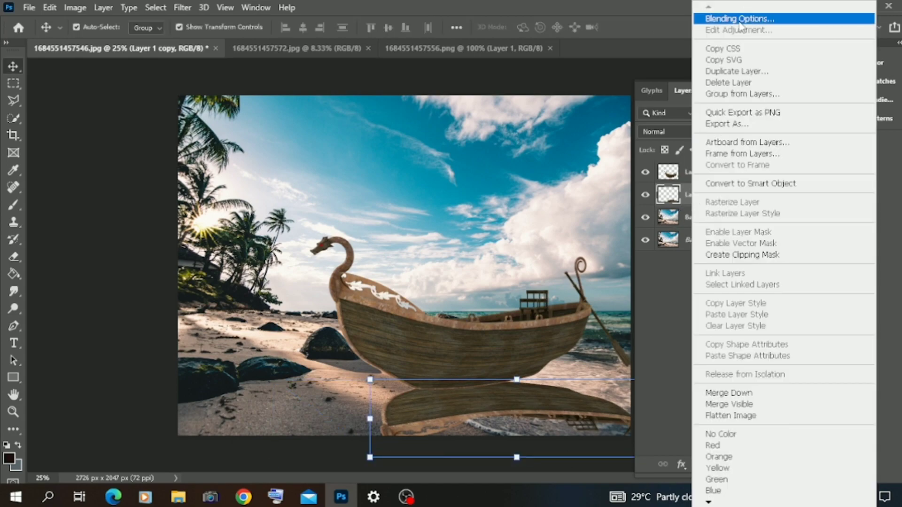
{"action": "left_click", "coordinate": [739, 22]}
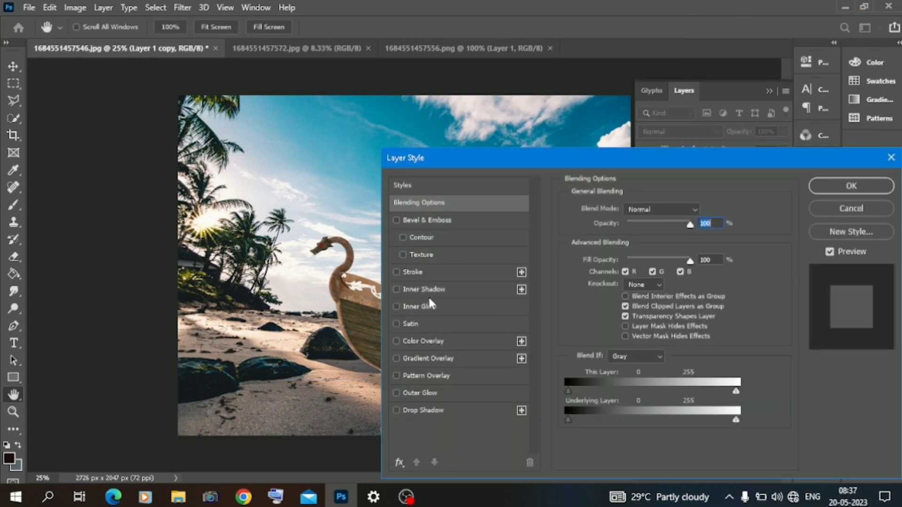
{"action": "left_click", "coordinate": [430, 345]}
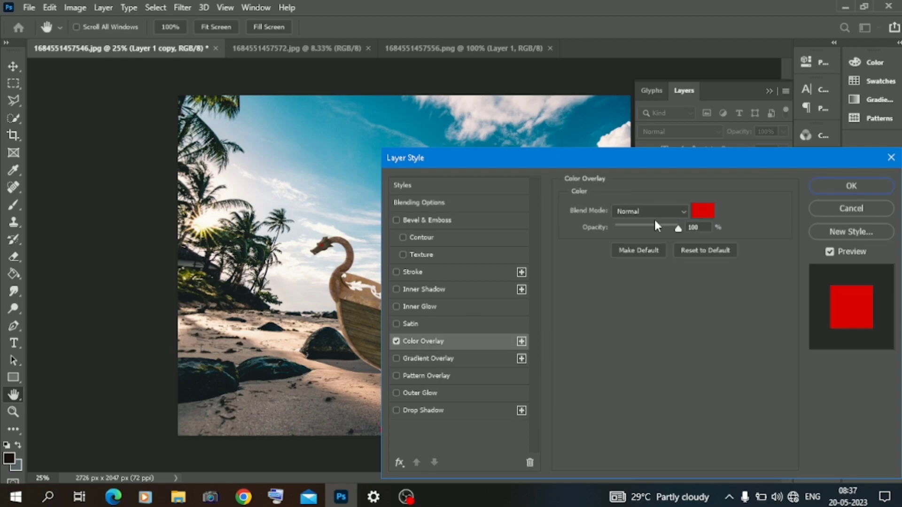
{"action": "left_click", "coordinate": [703, 212]}
{"action": "type", "text": "121414"}
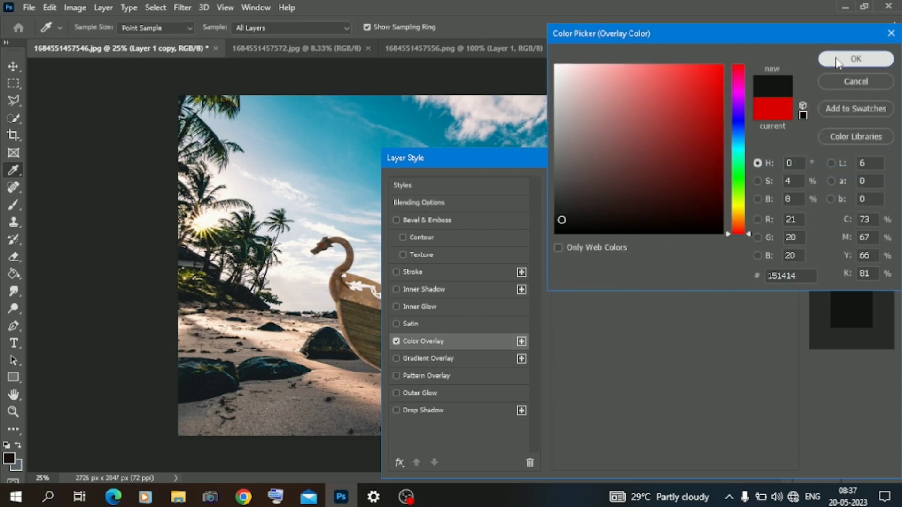
{"action": "left_click", "coordinate": [853, 57]}
{"action": "left_click", "coordinate": [830, 186]}
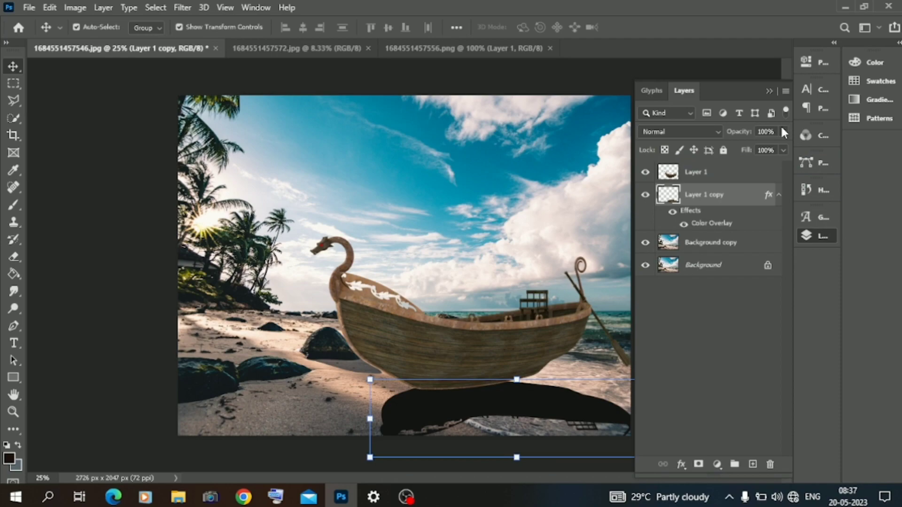
- Lower the boat shadow layer's opacity to about 62%
{"action": "left_click", "coordinate": [783, 131]}
{"action": "left_click_drag", "start_coordinate": [754, 145], "coordinate": [762, 149]}
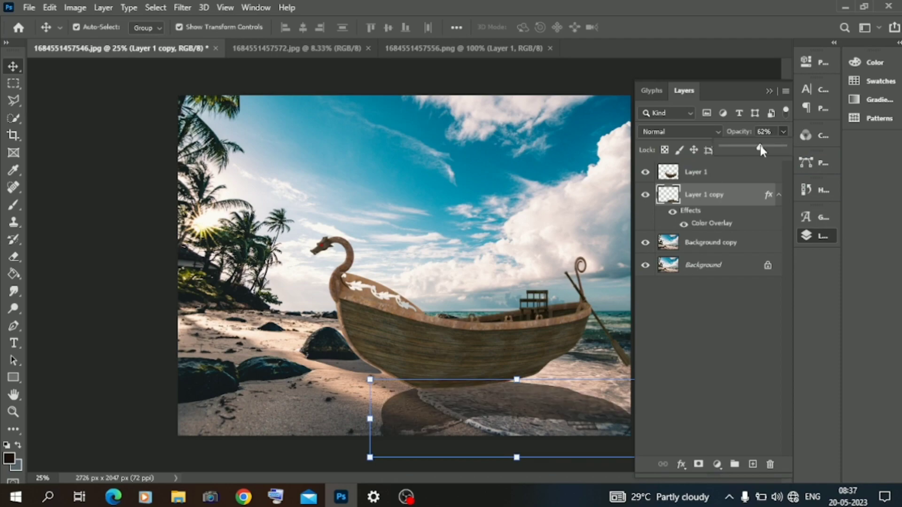
{"action": "left_click", "coordinate": [160, 252]}
- Soften the bottom edge of the boat's hull on Layer 1 with a Soft Round eraser of 81 px
{"action": "left_click", "coordinate": [406, 318]}
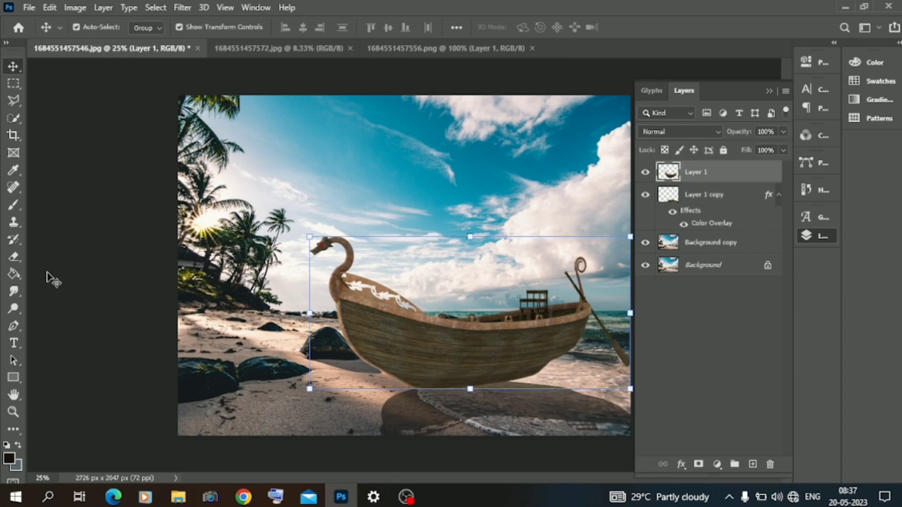
{"action": "left_click", "coordinate": [13, 256]}
{"action": "right_click", "coordinate": [301, 379]}
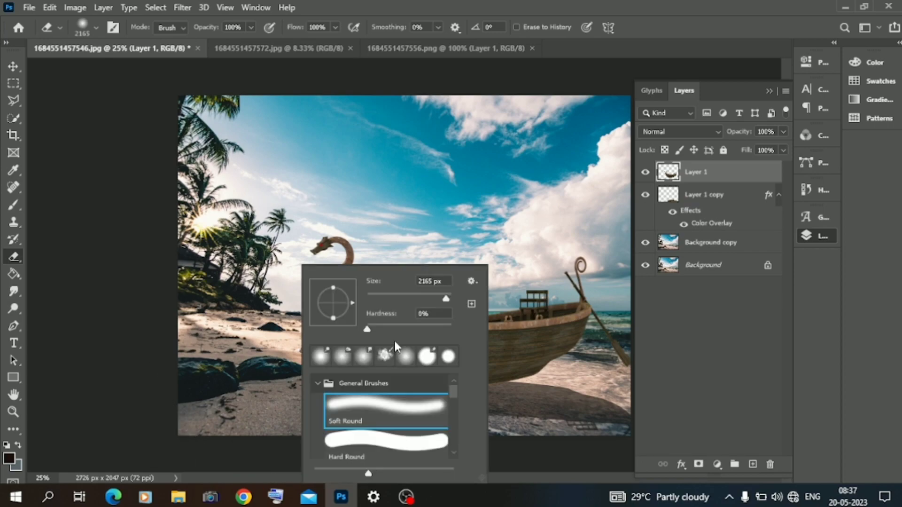
{"action": "left_click", "coordinate": [401, 297]}
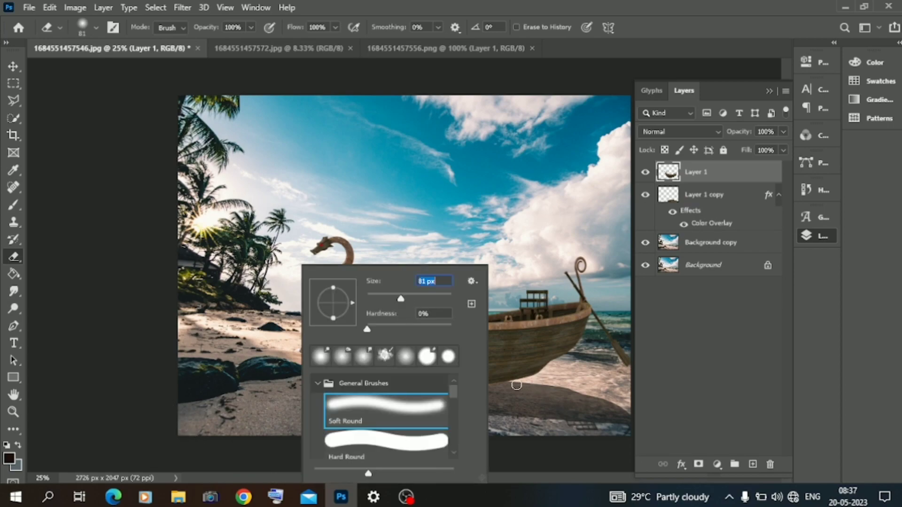
{"action": "mouse_move", "coordinate": [509, 386]}
{"action": "left_mouse_down"}
{"action": "mouse_move", "coordinate": [402, 394]}
{"action": "mouse_move", "coordinate": [463, 395]}
{"action": "mouse_move", "coordinate": [422, 393]}
{"action": "left_mouse_up"}
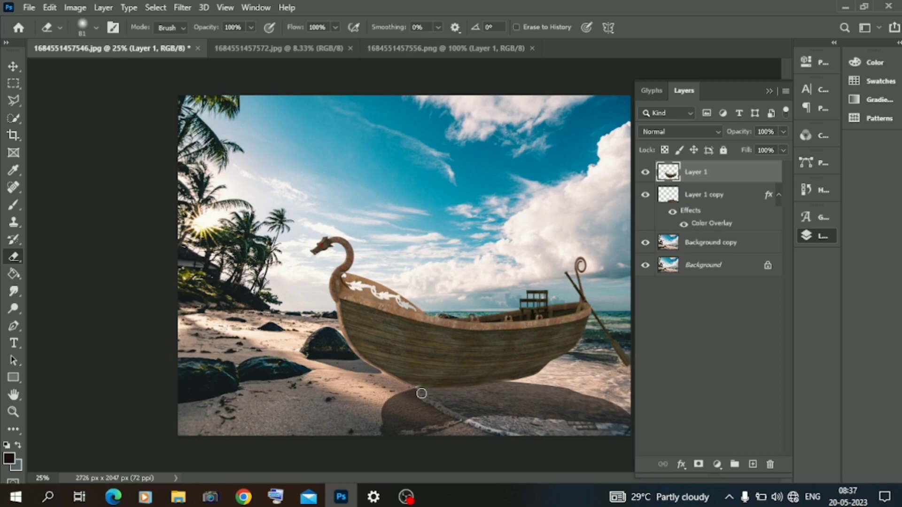
{"action": "left_click_drag", "start_coordinate": [524, 382], "coordinate": [486, 394]}
{"action": "left_click", "coordinate": [13, 66]}
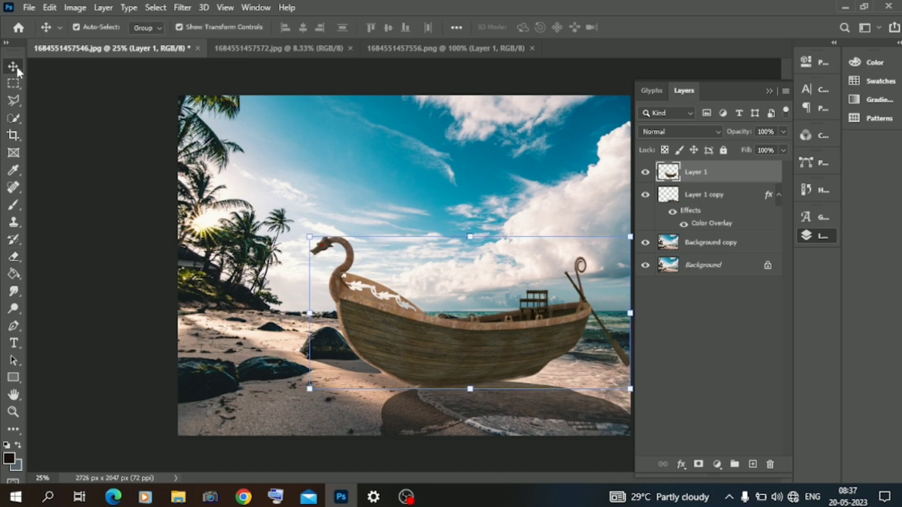
- Darken the side and underside of the boat's hull with the Burn tool
{"action": "right_click", "coordinate": [16, 313]}
{"action": "left_click", "coordinate": [47, 320]}
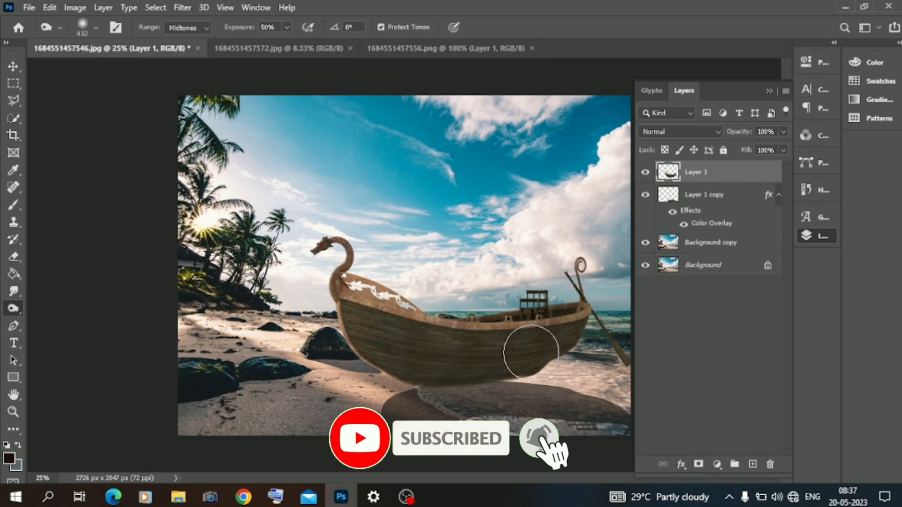
{"action": "mouse_move", "coordinate": [531, 352]}
{"action": "left_mouse_down"}
{"action": "mouse_move", "coordinate": [454, 356]}
{"action": "mouse_move", "coordinate": [364, 322]}
{"action": "mouse_move", "coordinate": [449, 366]}
{"action": "mouse_move", "coordinate": [445, 375]}
{"action": "mouse_move", "coordinate": [515, 365]}
{"action": "mouse_move", "coordinate": [358, 316]}
{"action": "mouse_move", "coordinate": [406, 367]}
{"action": "mouse_move", "coordinate": [479, 340]}
{"action": "mouse_move", "coordinate": [538, 349]}
{"action": "mouse_move", "coordinate": [556, 339]}
{"action": "mouse_move", "coordinate": [483, 387]}
{"action": "mouse_move", "coordinate": [445, 389]}
{"action": "left_mouse_up"}
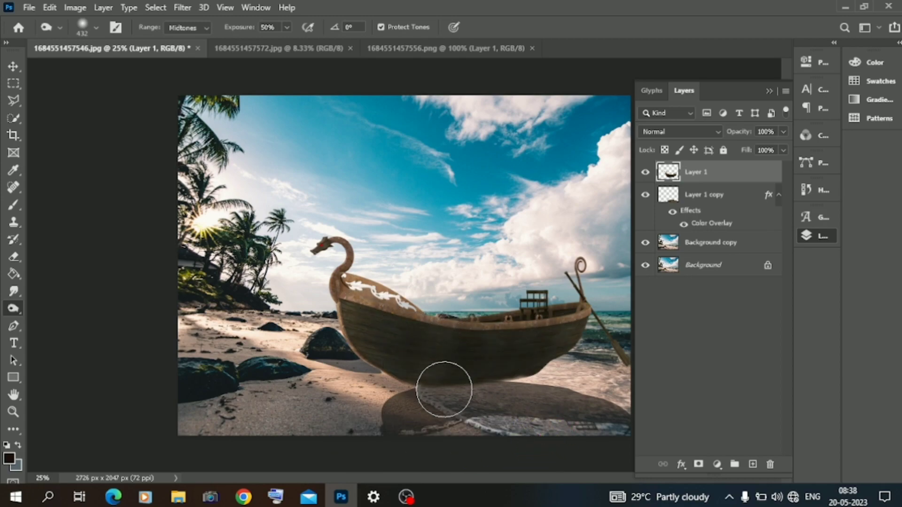
- Lighten the boat's dragon head, upper rim and chair with the Dodge tool, then deselect the layer
{"action": "right_click", "coordinate": [13, 308]}
{"action": "left_click", "coordinate": [47, 308]}
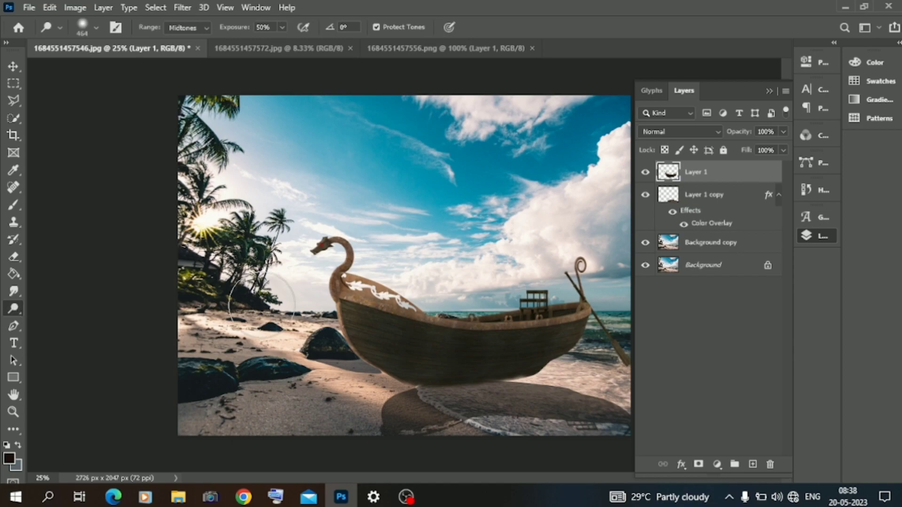
{"action": "mouse_move", "coordinate": [328, 242]}
{"action": "left_mouse_down"}
{"action": "mouse_move", "coordinate": [451, 305]}
{"action": "mouse_move", "coordinate": [489, 294]}
{"action": "mouse_move", "coordinate": [519, 306]}
{"action": "mouse_move", "coordinate": [568, 291]}
{"action": "mouse_move", "coordinate": [499, 303]}
{"action": "mouse_move", "coordinate": [447, 296]}
{"action": "mouse_move", "coordinate": [368, 263]}
{"action": "mouse_move", "coordinate": [240, 246]}
{"action": "left_mouse_up"}
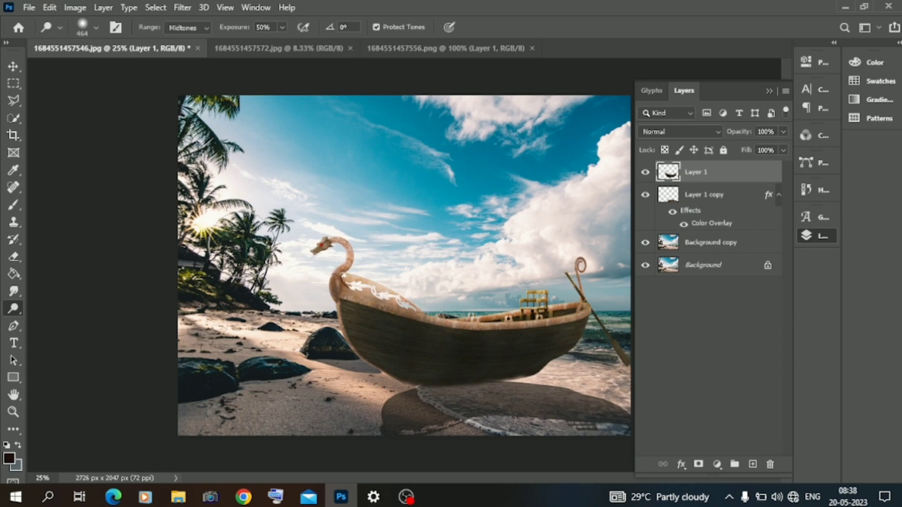
{"action": "left_click", "coordinate": [13, 66]}
{"action": "left_click", "coordinate": [77, 226]}
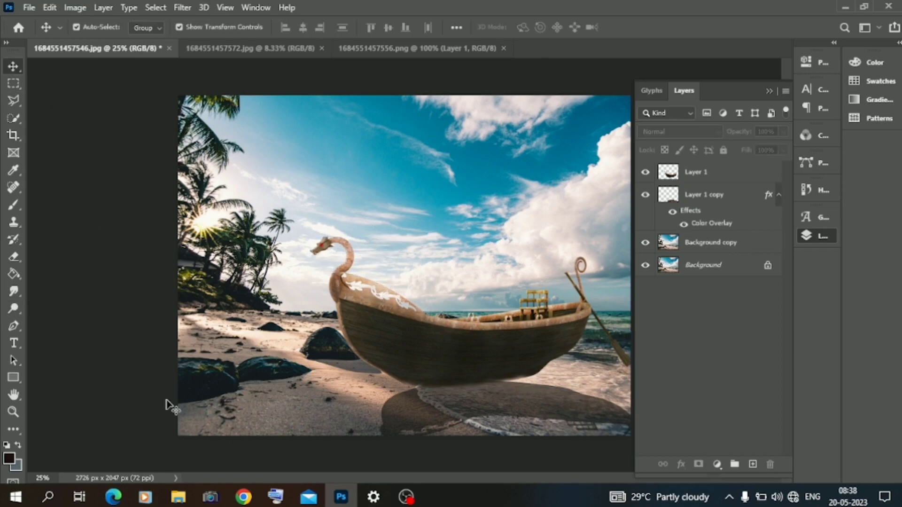
- Select the couple in 1684551457572.jpg using the Object Selection tool with a rectangle around both figures
{"action": "left_click", "coordinate": [287, 49]}
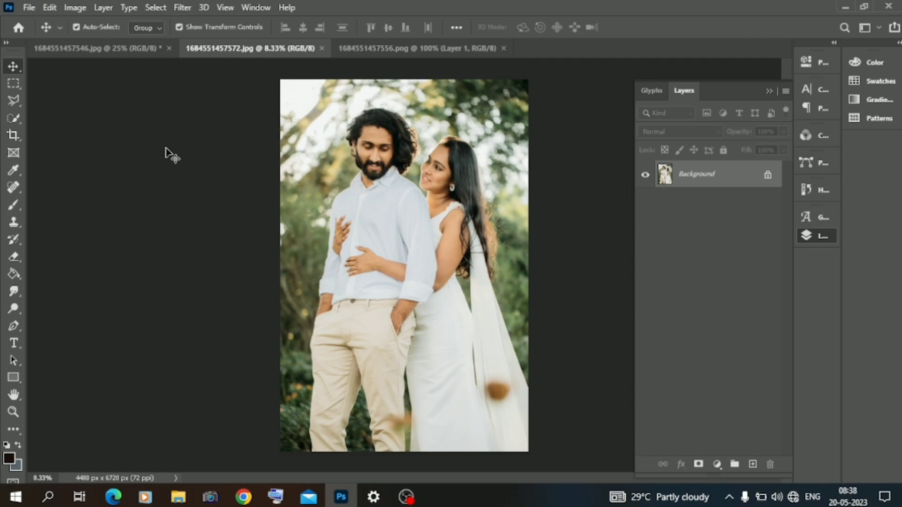
{"action": "left_click", "coordinate": [13, 117]}
{"action": "left_click", "coordinate": [47, 117]}
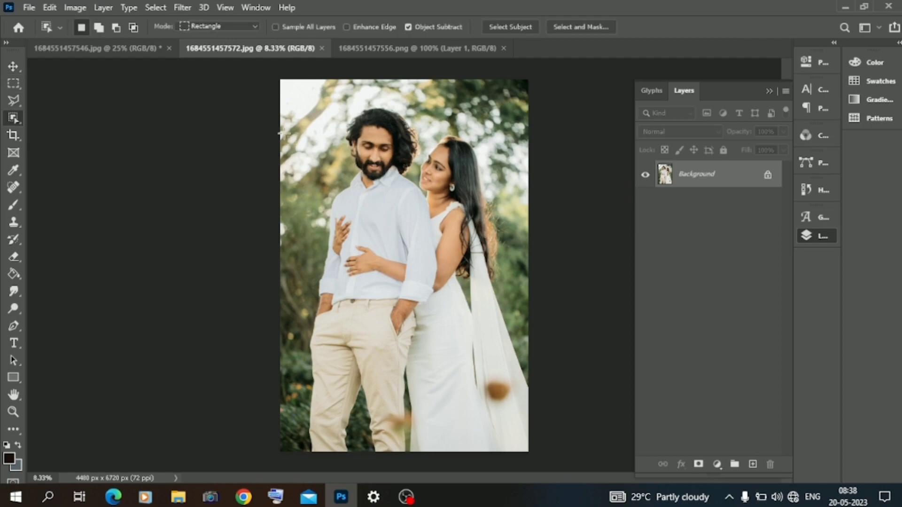
{"action": "left_click_drag", "start_coordinate": [294, 84], "coordinate": [536, 455]}
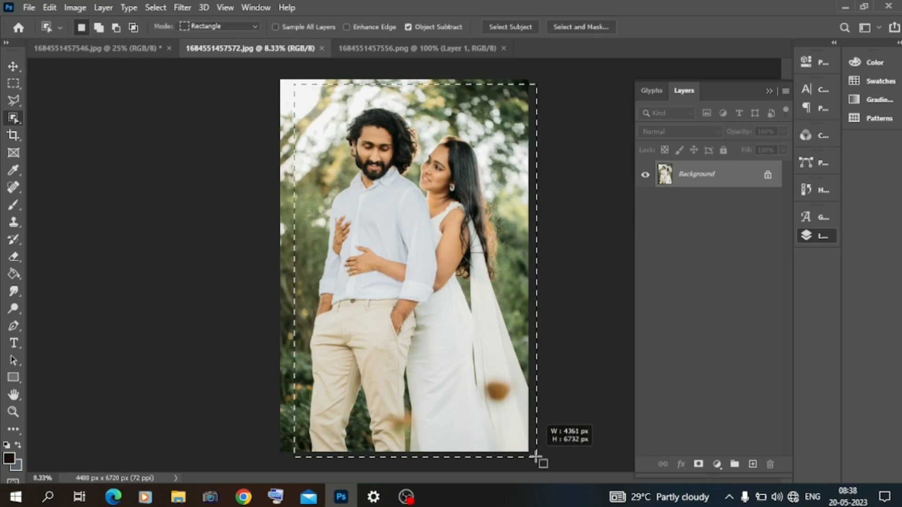
{"action": "left_click", "coordinate": [611, 492]}
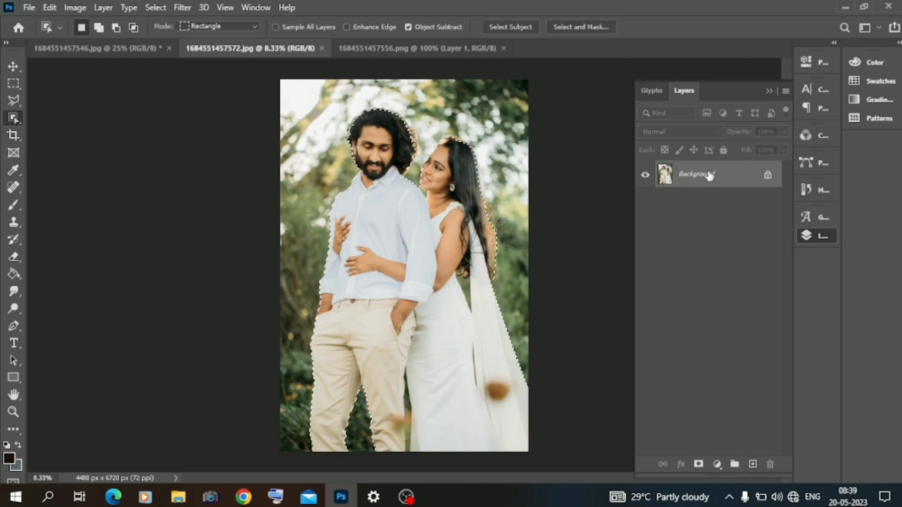
- Duplicate the couple's Background layer, mask the copy with the selection and hide the original Background
{"action": "left_click_drag", "start_coordinate": [708, 175], "coordinate": [753, 464]}
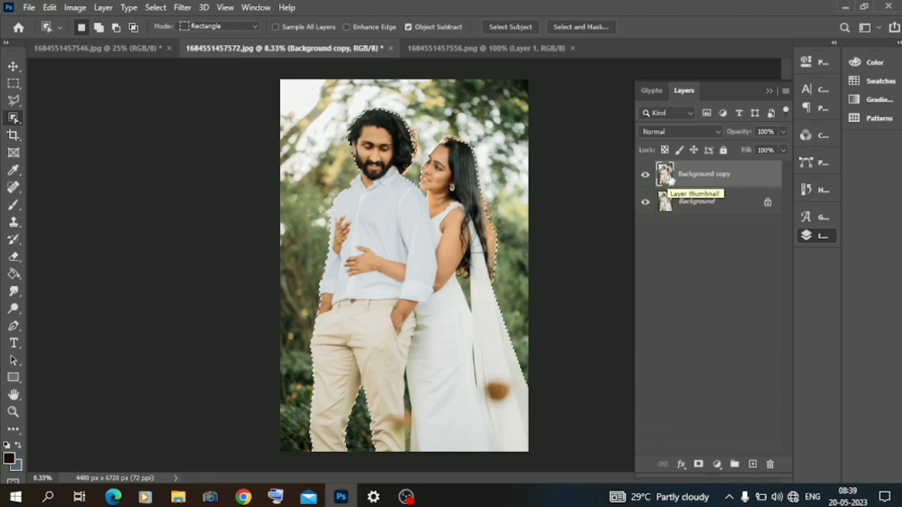
{"action": "left_click", "coordinate": [699, 465]}
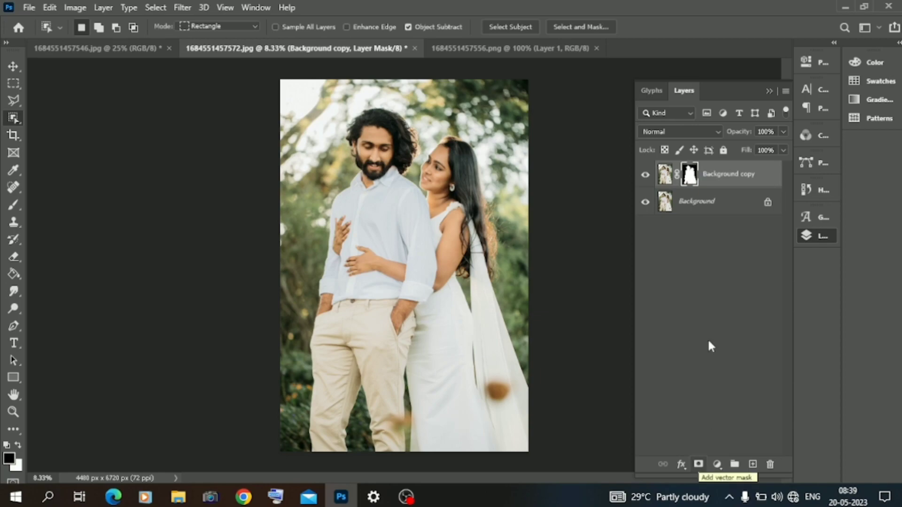
{"action": "left_click", "coordinate": [646, 205]}
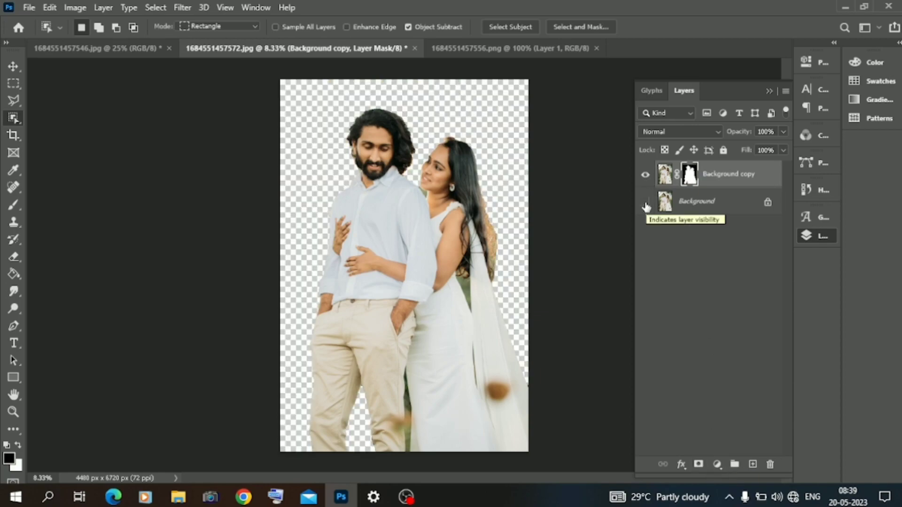
- Open the couple's layer mask in Select and Mask and brush refined edges around the woman's hair and the green gap beneath it
{"action": "scroll", "coordinate": [582, 175], "scroll_direction": "up", "scroll_amount": 1}
{"action": "scroll", "coordinate": [582, 174], "scroll_direction": "up", "scroll_amount": 1}
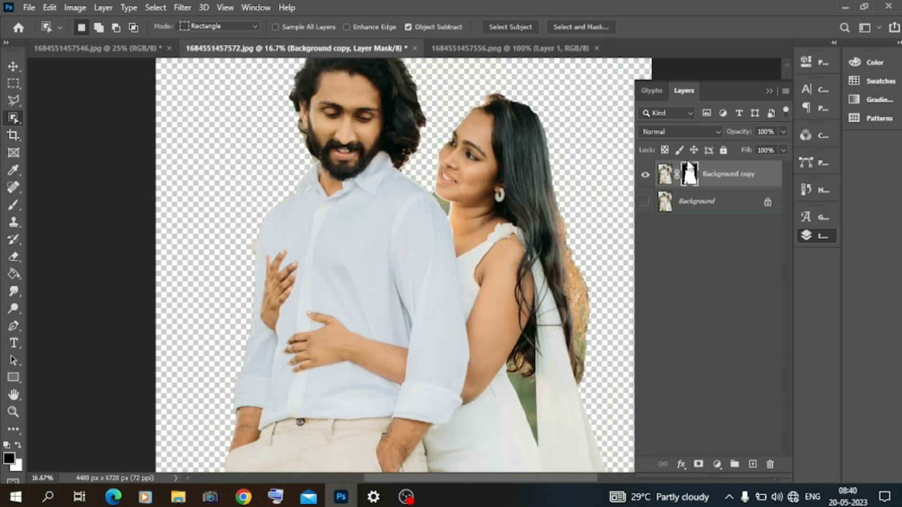
{"action": "right_click", "coordinate": [694, 173]}
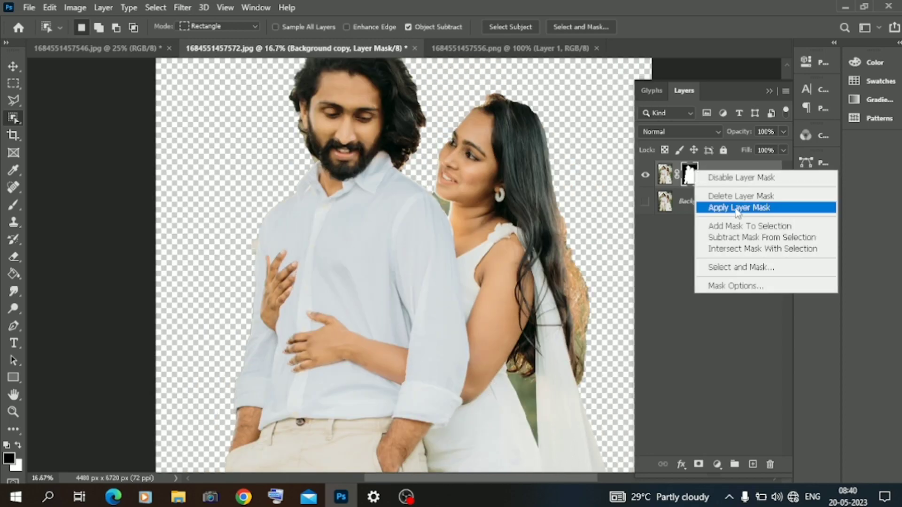
{"action": "left_click", "coordinate": [732, 268]}
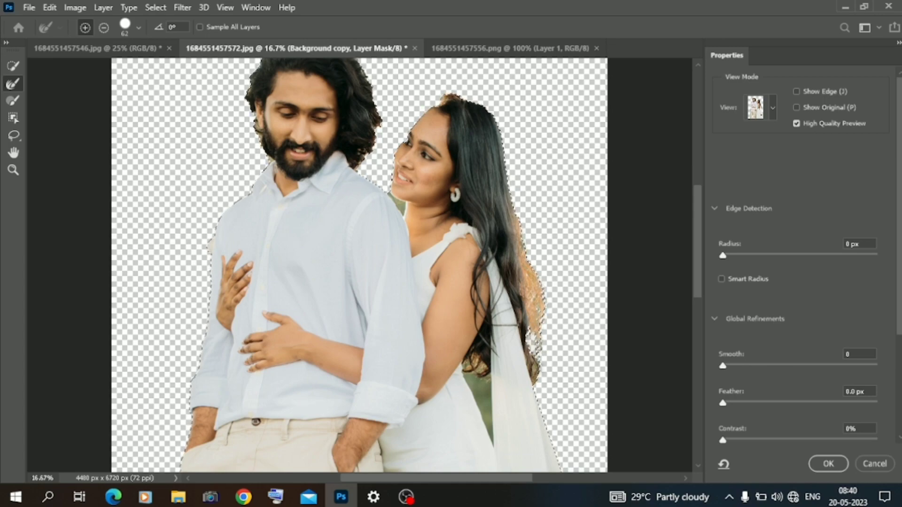
{"action": "left_click_drag", "start_coordinate": [536, 379], "coordinate": [535, 366]}
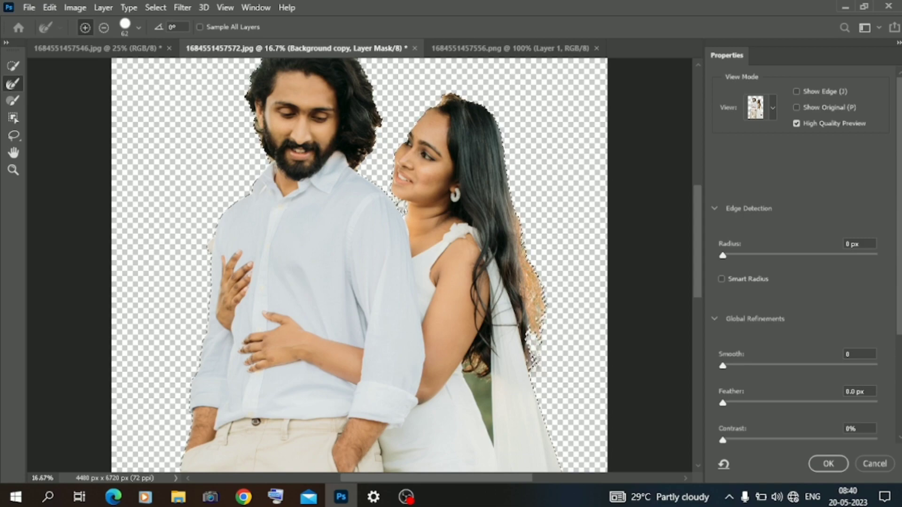
{"action": "scroll", "coordinate": [413, 216], "scroll_direction": "down", "scroll_amount": 3}
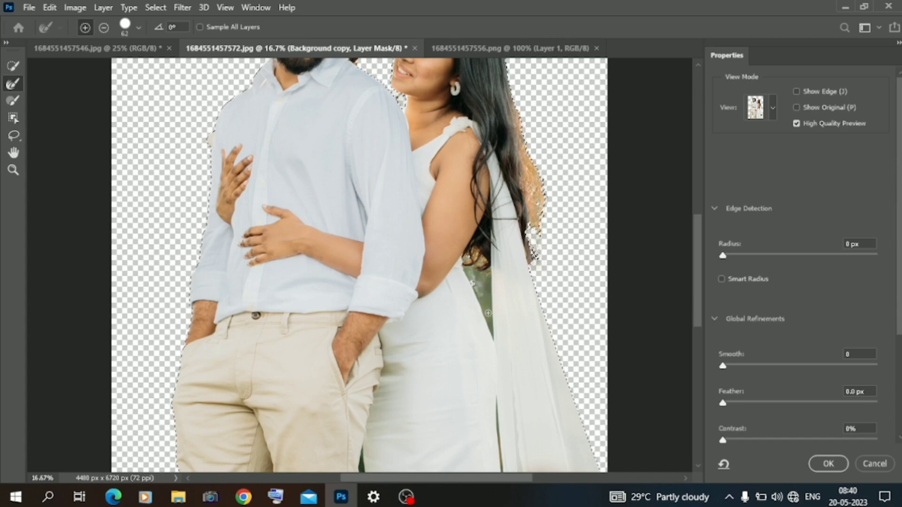
{"action": "left_click_drag", "start_coordinate": [488, 284], "coordinate": [478, 277]}
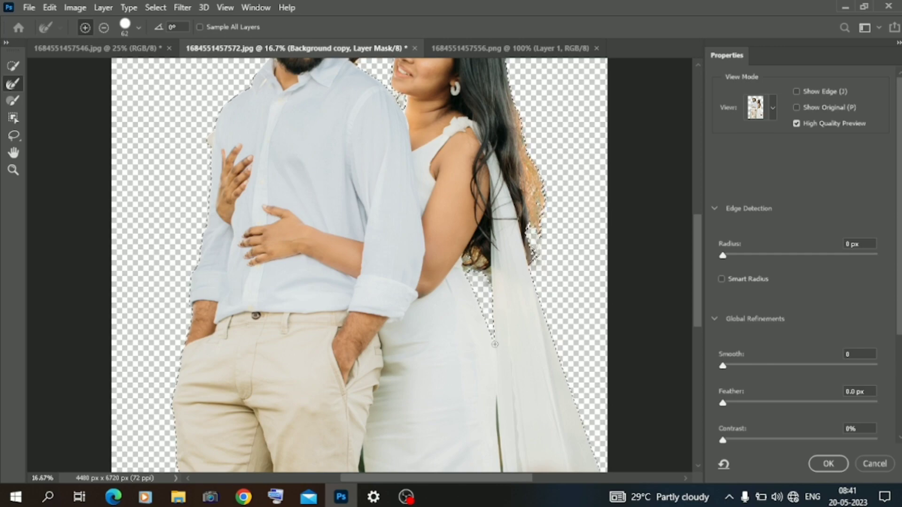
- Refine the mask in the gap between the man's lower leg and the dress, and apply the refinement
{"action": "scroll", "coordinate": [494, 344], "scroll_direction": "down", "scroll_amount": 2}
{"action": "scroll", "coordinate": [495, 343], "scroll_direction": "down", "scroll_amount": 5}
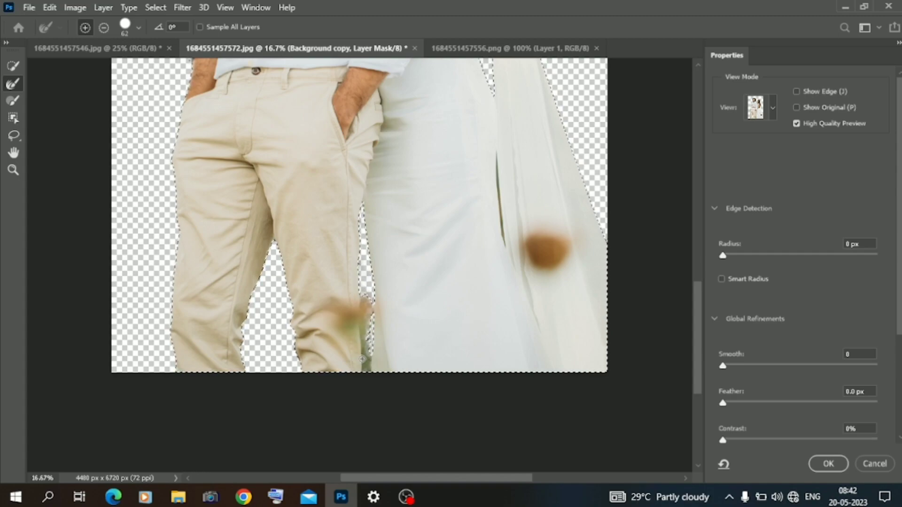
{"action": "left_click_drag", "start_coordinate": [366, 296], "coordinate": [365, 377]}
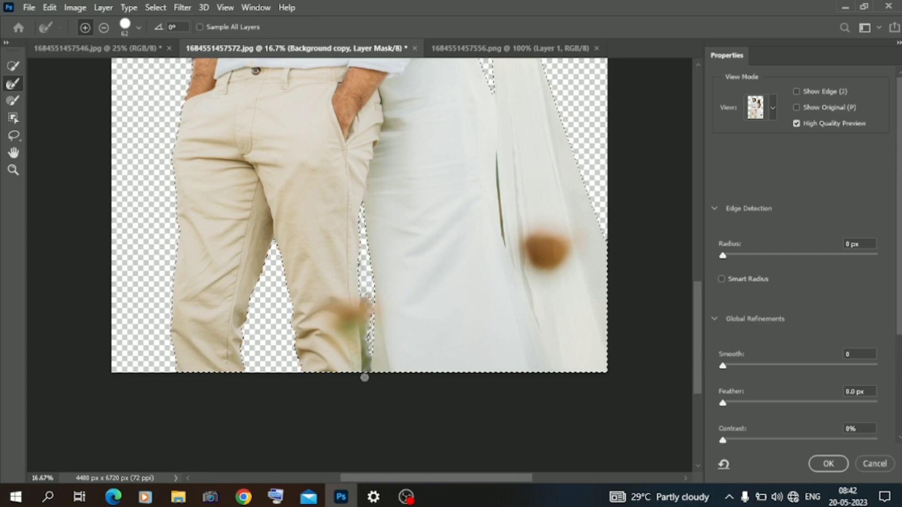
{"action": "left_click_drag", "start_coordinate": [366, 336], "coordinate": [369, 317]}
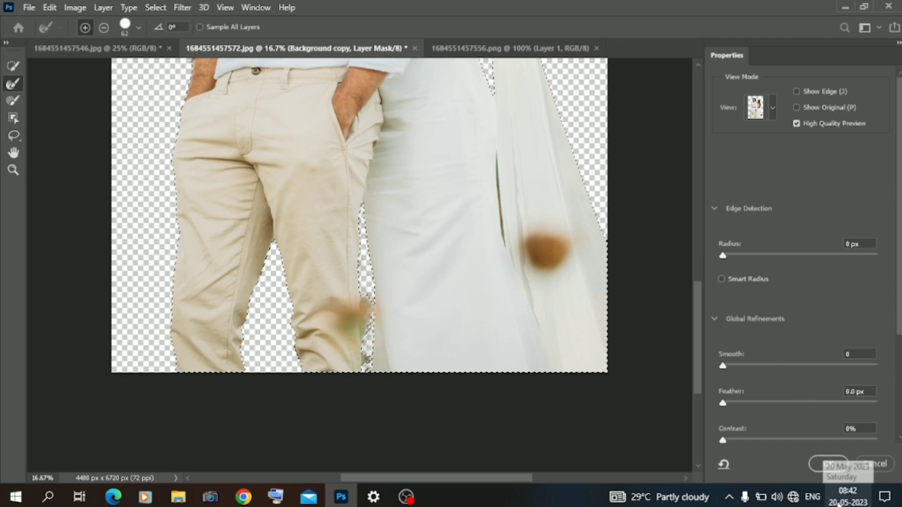
{"action": "left_click", "coordinate": [829, 463]}
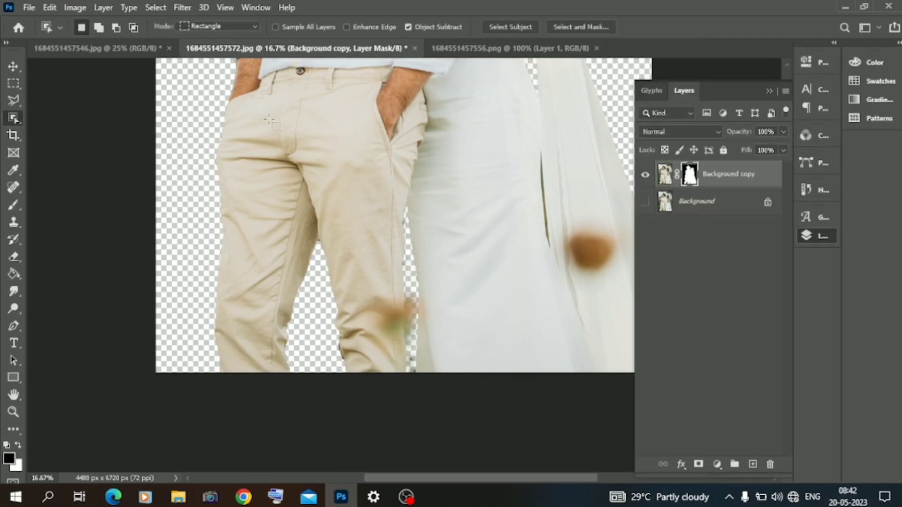
- Move the masked couple layer from 1684551457572.jpg into the beach composite 1684551457546.jpg
{"action": "left_click", "coordinate": [14, 67]}
{"action": "scroll", "coordinate": [342, 177], "scroll_direction": "down", "scroll_amount": 4}
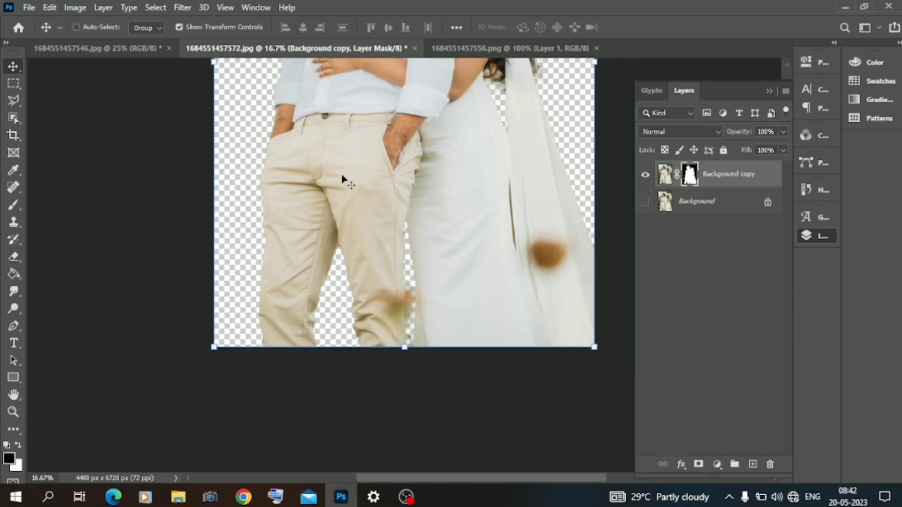
{"action": "left_click_drag", "start_coordinate": [388, 293], "coordinate": [145, 52]}
{"action": "left_click_drag", "start_coordinate": [419, 287], "coordinate": [419, 287]}
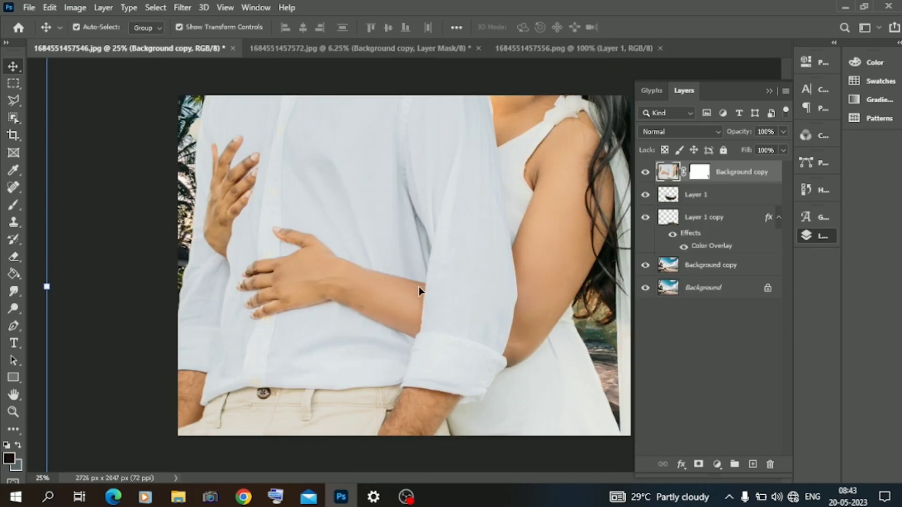
- Scale the couple down proportionally and position them standing in the middle of the boat
{"action": "left_click_drag", "start_coordinate": [45, 288], "coordinate": [393, 291]}
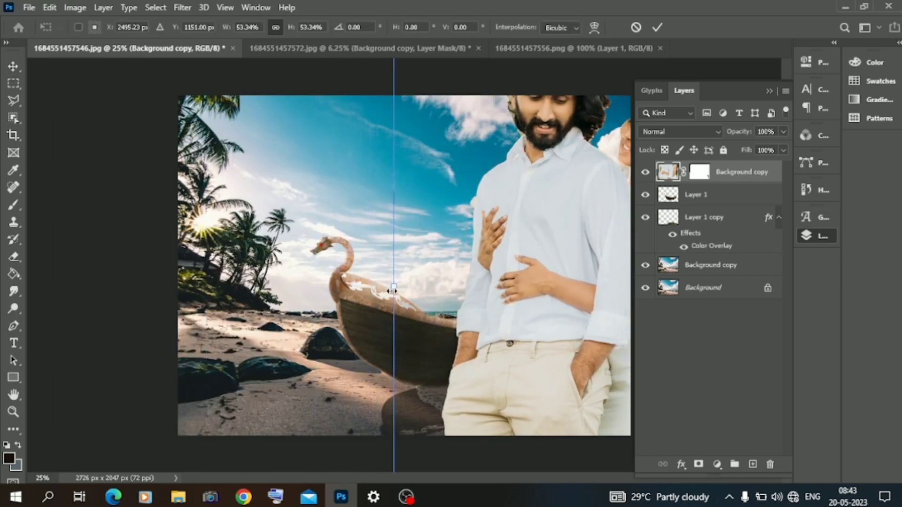
{"action": "left_click_drag", "start_coordinate": [523, 308], "coordinate": [372, 243]}
{"action": "left_click_drag", "start_coordinate": [241, 219], "coordinate": [509, 220]}
{"action": "left_click_drag", "start_coordinate": [590, 235], "coordinate": [456, 244]}
- Try the couple's layer beneath the boat's Layer 1, and return it to the top of the stack
{"action": "left_click_drag", "start_coordinate": [723, 172], "coordinate": [724, 209]}
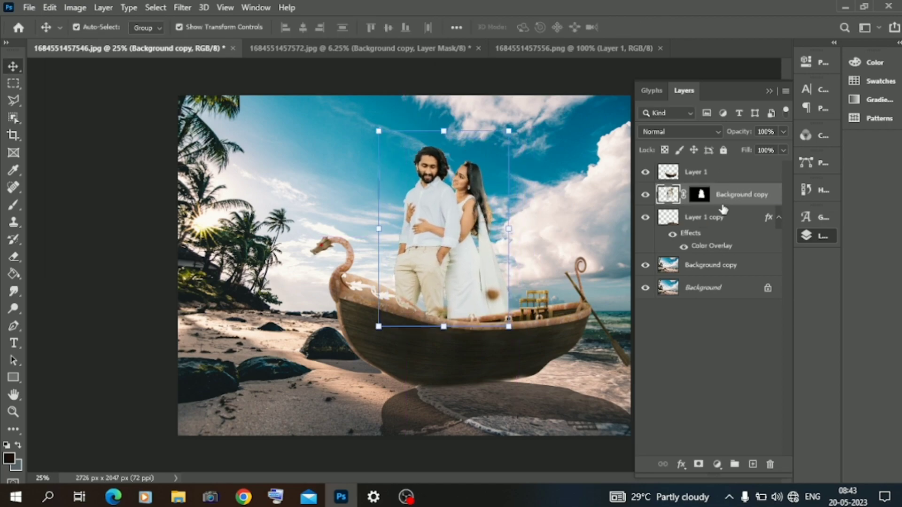
{"action": "mouse_move", "coordinate": [482, 270]}
{"action": "left_mouse_down"}
{"action": "mouse_move", "coordinate": [492, 271]}
{"action": "mouse_move", "coordinate": [480, 275]}
{"action": "left_mouse_up"}
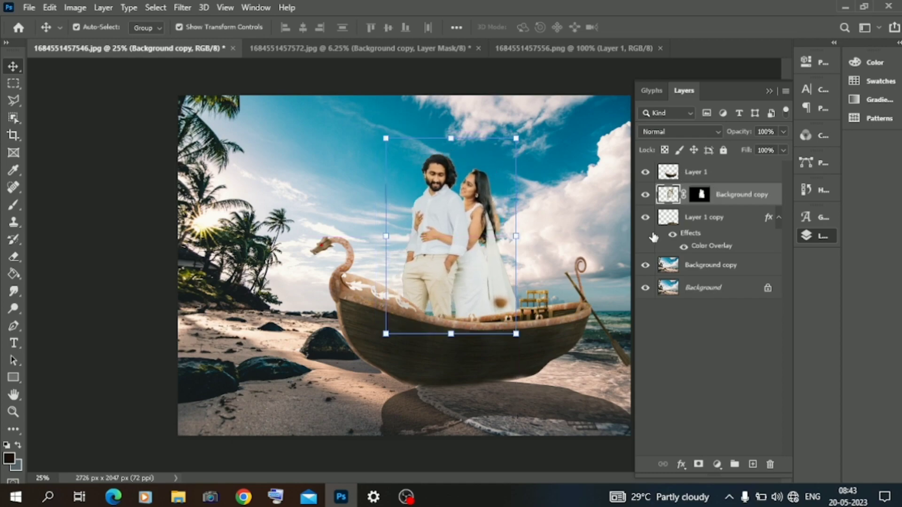
{"action": "left_click_drag", "start_coordinate": [716, 197], "coordinate": [724, 172]}
{"action": "mouse_move", "coordinate": [449, 260]}
{"action": "left_mouse_down"}
{"action": "mouse_move", "coordinate": [463, 256]}
{"action": "mouse_move", "coordinate": [453, 261]}
{"action": "left_mouse_up"}
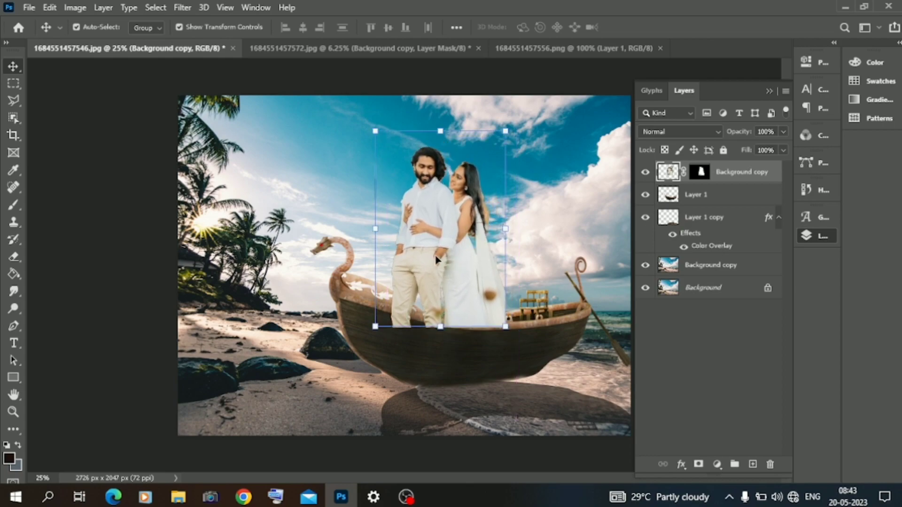
- Erase the bottom edge of the couple where it overlaps the hull, using a 161 px Soft Round eraser
{"action": "left_click", "coordinate": [13, 256]}
{"action": "right_click", "coordinate": [387, 335]}
{"action": "left_click", "coordinate": [512, 297]}
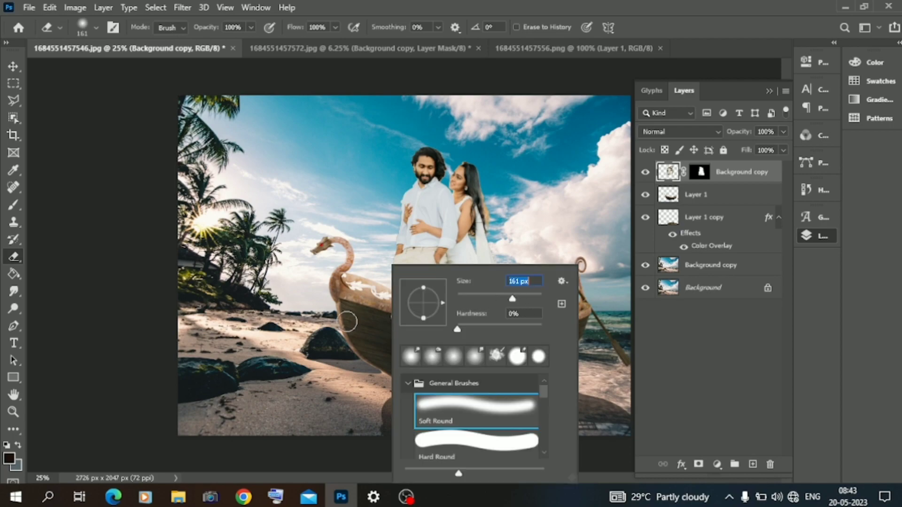
{"action": "left_click", "coordinate": [349, 321]}
{"action": "mouse_move", "coordinate": [385, 322]}
{"action": "left_mouse_down"}
{"action": "mouse_move", "coordinate": [411, 340]}
{"action": "mouse_move", "coordinate": [402, 328]}
{"action": "mouse_move", "coordinate": [506, 333]}
{"action": "left_mouse_up"}
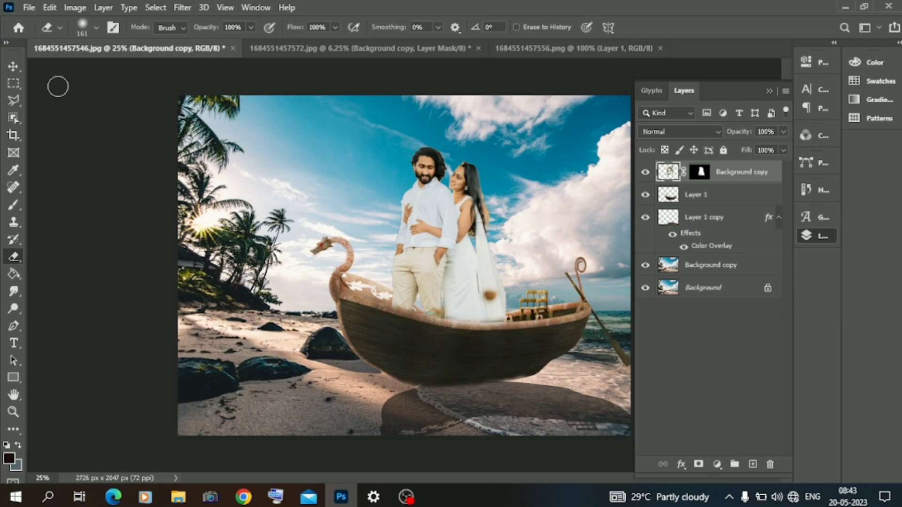
- Nudge the couple down so they stand slightly deeper in the boat
{"action": "left_click", "coordinate": [12, 67]}
{"action": "key", "text": "Down"}
{"action": "key", "text": "Down"}
{"action": "key", "text": "Down"}
{"action": "key", "text": "Down"}
{"action": "key", "text": "Down"}
{"action": "key", "text": "Down"}
{"action": "key", "text": "Down"}
{"action": "key", "text": "Down"}
{"action": "key", "text": "Down"}
{"action": "key", "text": "Down"}
{"action": "key", "text": "Down"}
{"action": "key", "text": "Down"}
{"action": "key", "text": "Down"}
{"action": "key", "text": "Down"}
{"action": "key", "text": "Down"}
{"action": "key", "text": "Down"}
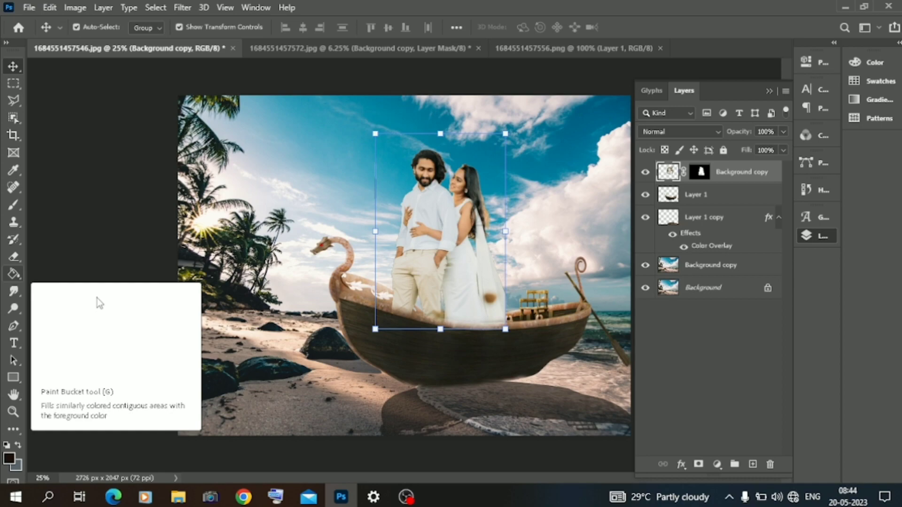
{"action": "left_click", "coordinate": [126, 176]}
{"action": "left_click", "coordinate": [445, 237]}
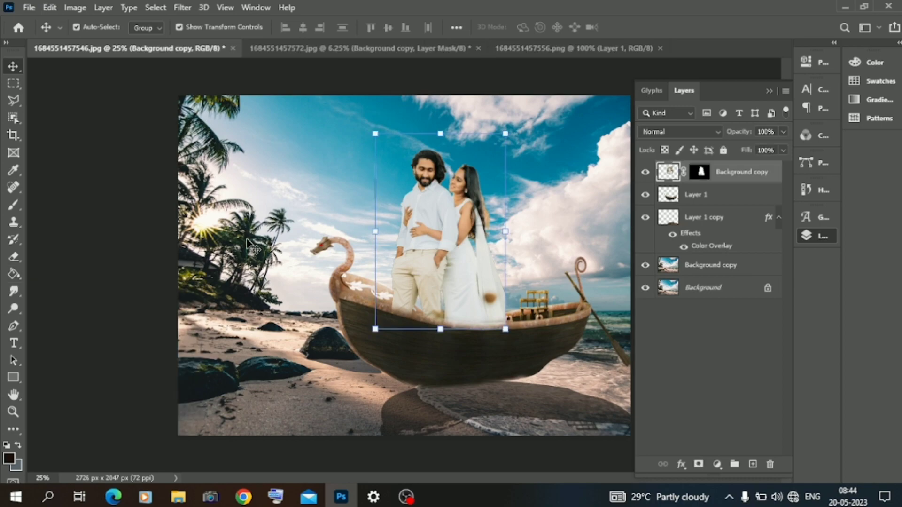
- Erase the couple's remaining overlap along the boat's rim with a soft 77 px eraser
{"action": "key", "text": "ctrl+plus"}
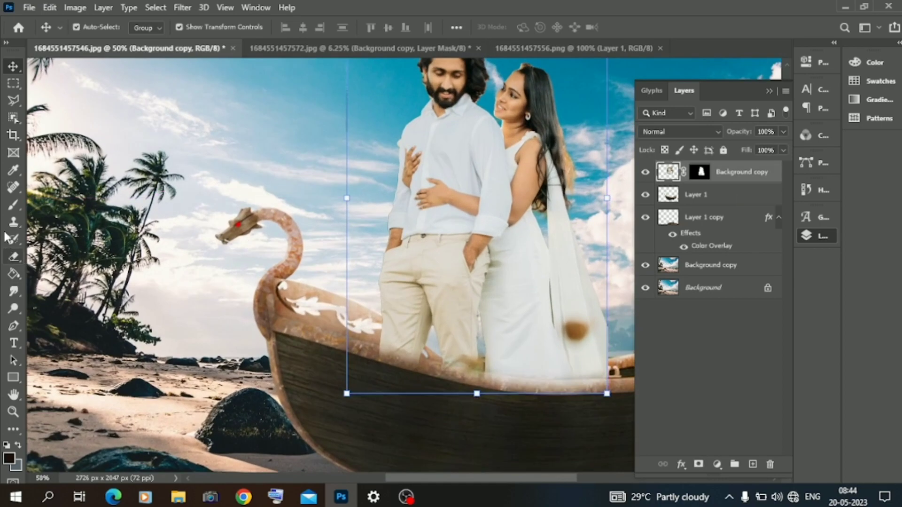
{"action": "left_click", "coordinate": [14, 259]}
{"action": "right_click", "coordinate": [361, 372]}
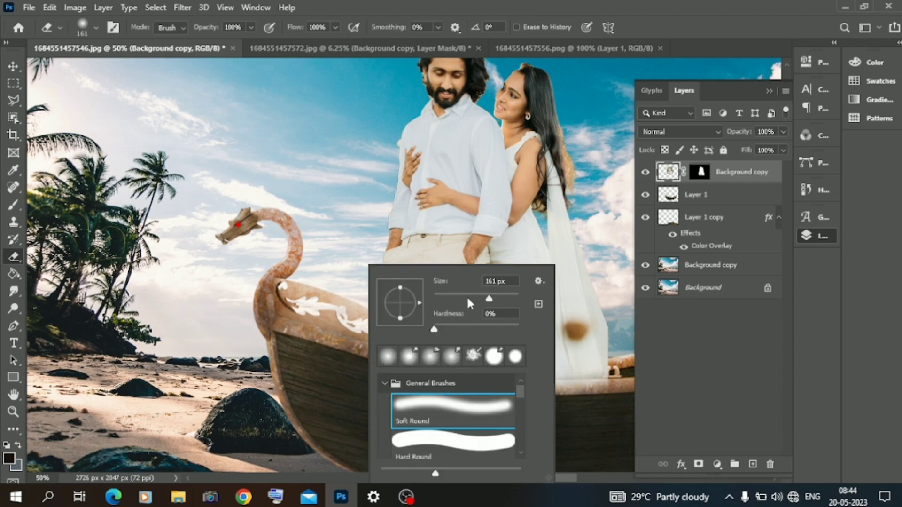
{"action": "left_click", "coordinate": [343, 348]}
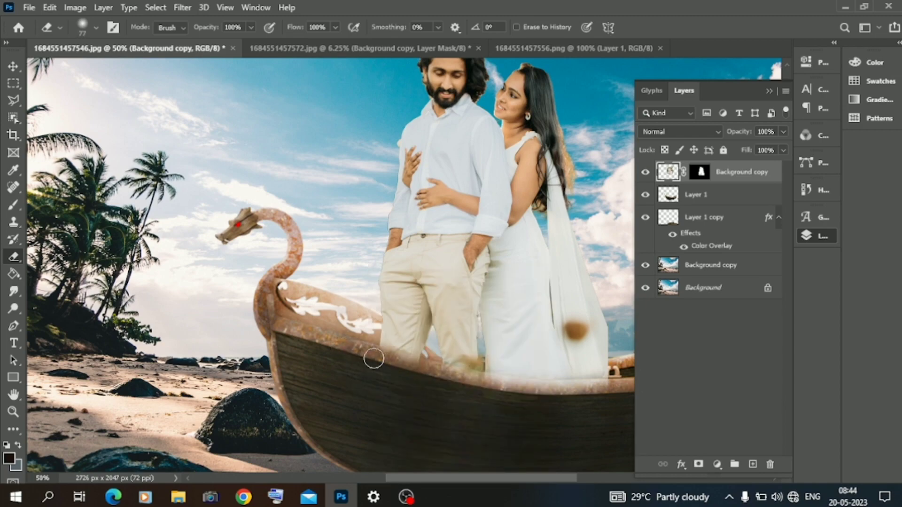
{"action": "mouse_move", "coordinate": [374, 359]}
{"action": "left_mouse_down"}
{"action": "mouse_move", "coordinate": [422, 370]}
{"action": "mouse_move", "coordinate": [386, 363]}
{"action": "mouse_move", "coordinate": [413, 374]}
{"action": "mouse_move", "coordinate": [486, 386]}
{"action": "mouse_move", "coordinate": [465, 380]}
{"action": "mouse_move", "coordinate": [538, 393]}
{"action": "mouse_move", "coordinate": [621, 385]}
{"action": "mouse_move", "coordinate": [540, 391]}
{"action": "mouse_move", "coordinate": [415, 368]}
{"action": "left_mouse_up"}
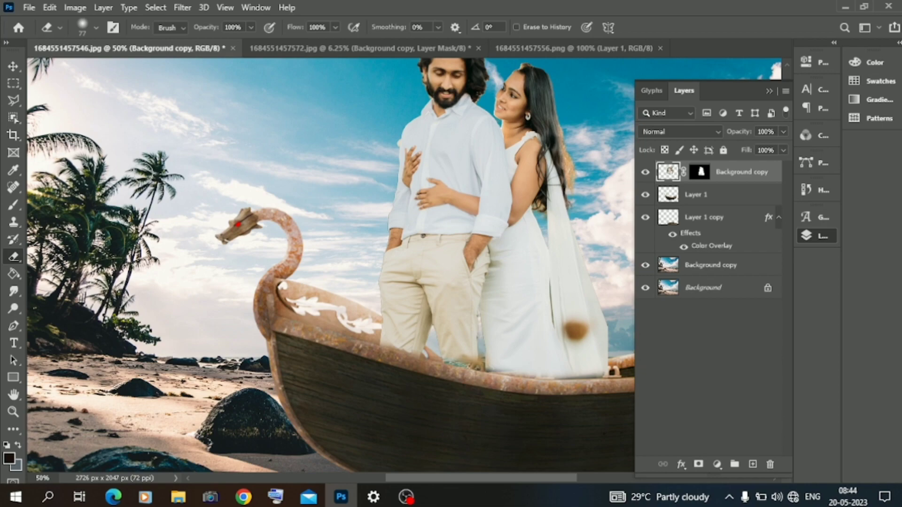
- Nudge the couple slightly further down in the boat and touch up their lower edge with the Eraser
{"action": "left_click", "coordinate": [13, 63]}
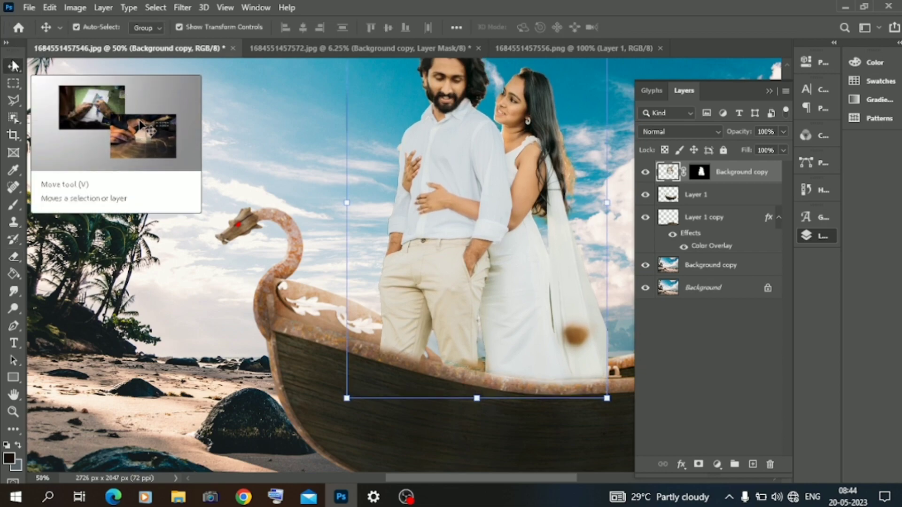
{"action": "left_click", "coordinate": [14, 256]}
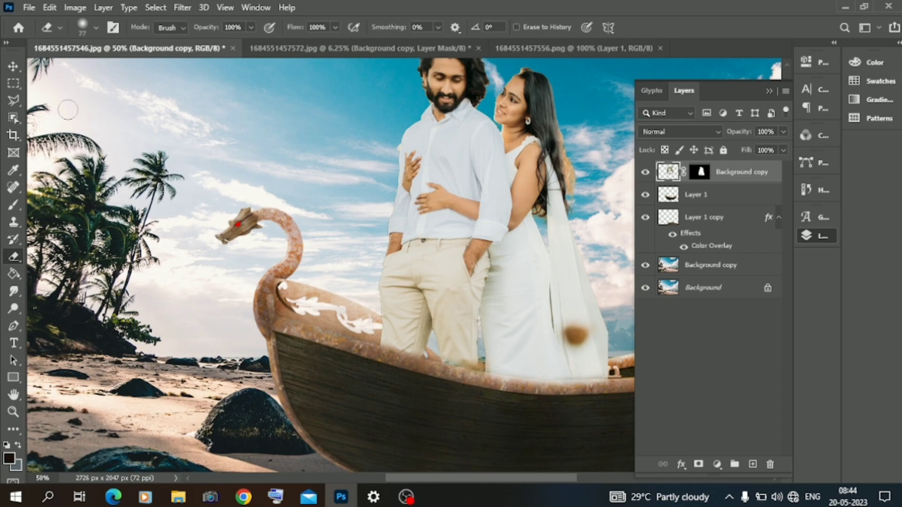
{"action": "left_click", "coordinate": [11, 67]}
- Add a Color Lookup adjustment layer directly above the beach's Background copy and open its 3DLUT choices
{"action": "key", "text": "ctrl+minus"}
{"action": "key", "text": "ctrl+minus"}
{"action": "key", "text": "ctrl+minus"}
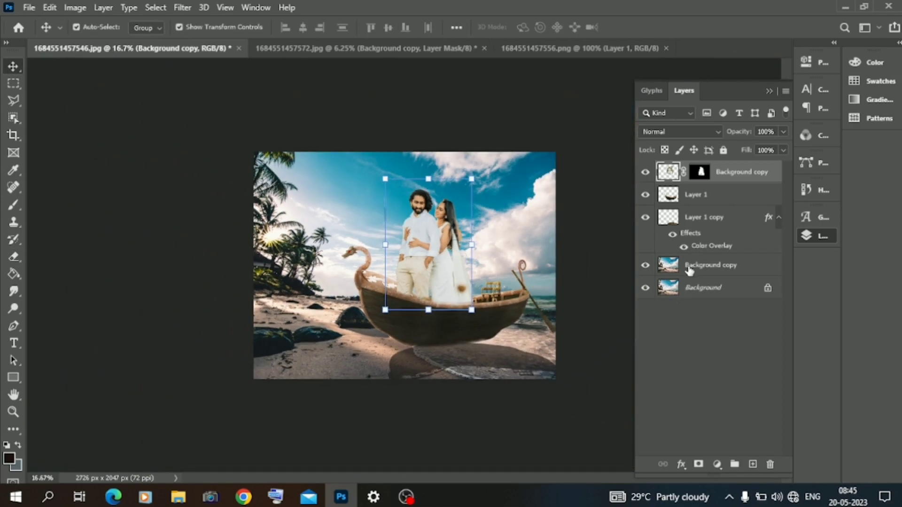
{"action": "left_click", "coordinate": [691, 268]}
{"action": "left_click", "coordinate": [718, 463]}
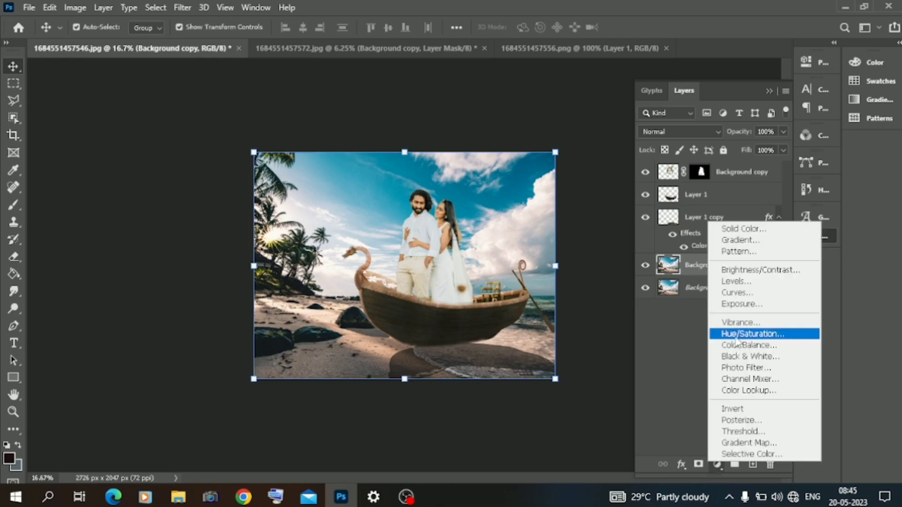
{"action": "left_click", "coordinate": [747, 390]}
{"action": "left_click", "coordinate": [663, 103]}
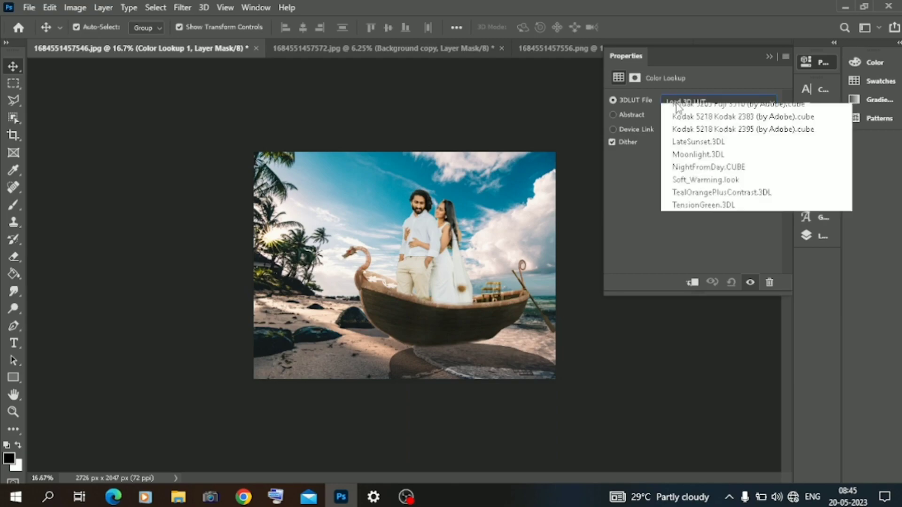
- Preview the 3DLUT looks on the background from the first strip looks through TensionGreen.3DL, then try Soft_Warming.look
{"action": "left_click", "coordinate": [678, 142]}
{"action": "key", "text": "Down"}
{"action": "key", "text": "Down"}
{"action": "key", "text": "Down"}
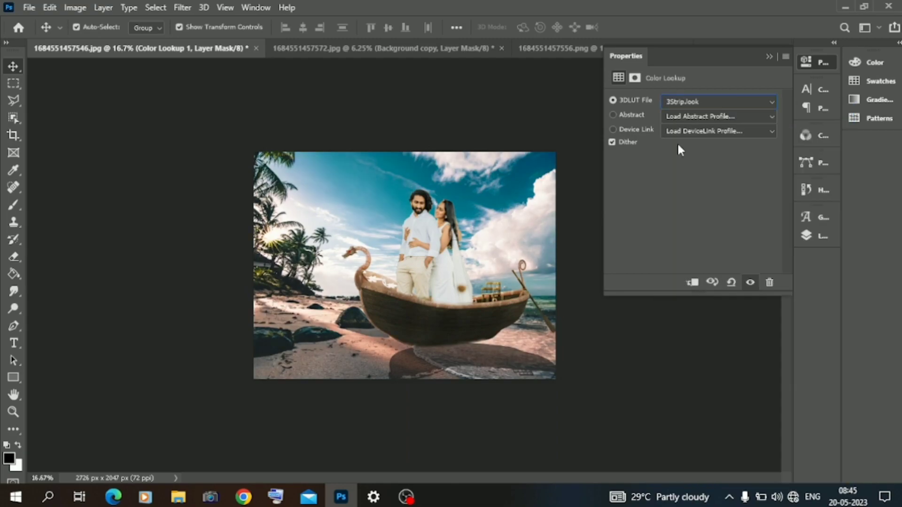
{"action": "key", "text": "Down"}
{"action": "key", "text": "Down"}
{"action": "key", "text": "Down"}
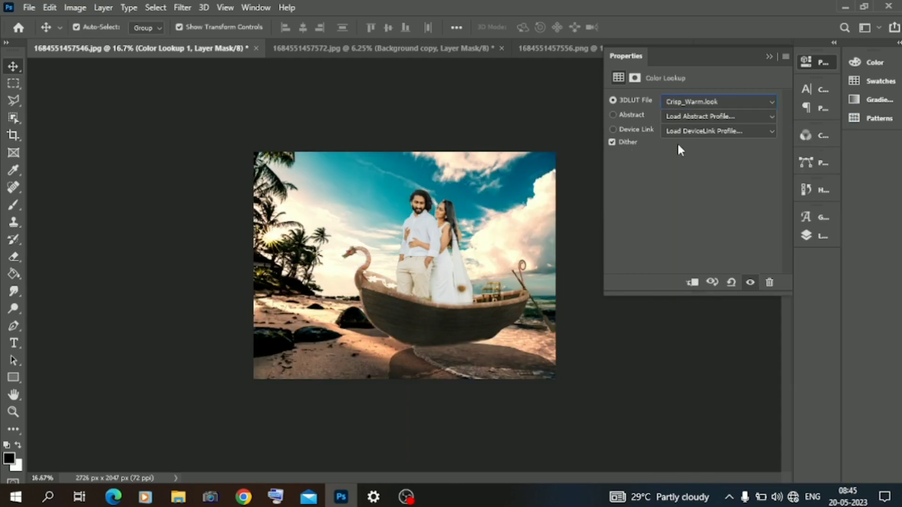
{"action": "key", "text": "Down"}
{"action": "key", "text": "Down"}
{"action": "key", "text": "Down"}
{"action": "key", "text": "Down"}
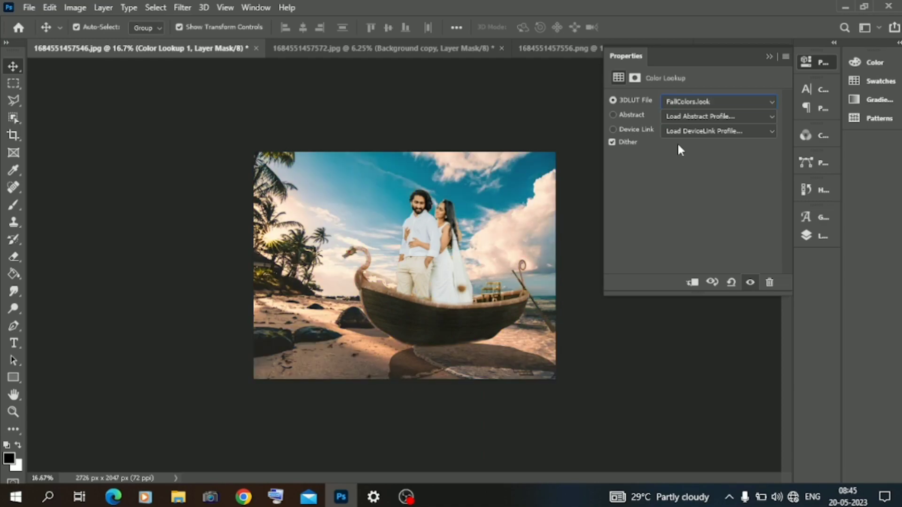
{"action": "key", "text": "Down"}
{"action": "key", "text": "Down"}
{"action": "key", "text": "Down"}
{"action": "key", "text": "Down"}
{"action": "key", "text": "Down"}
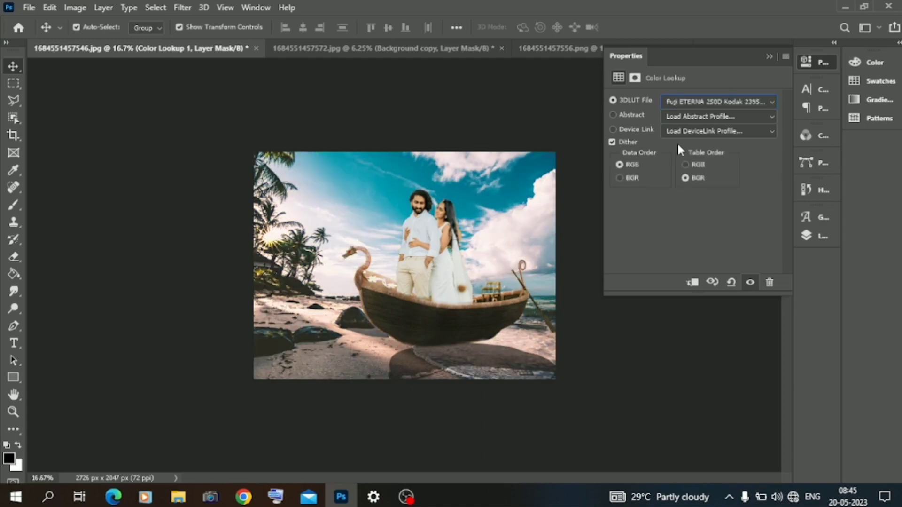
{"action": "key", "text": "Down"}
{"action": "key", "text": "Down"}
{"action": "key", "text": "Down"}
{"action": "key", "text": "Down"}
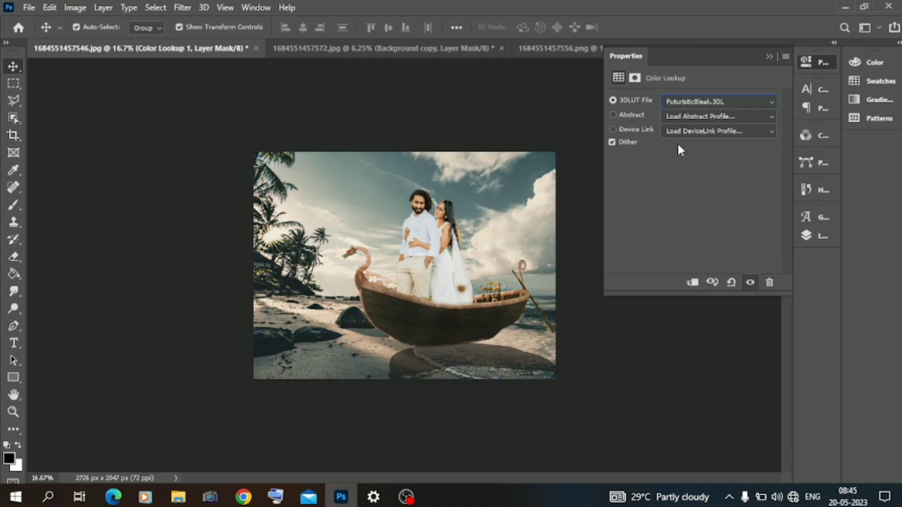
{"action": "key", "text": "Down"}
{"action": "key", "text": "Down"}
{"action": "key", "text": "Down"}
{"action": "key", "text": "Down"}
{"action": "key", "text": "Down"}
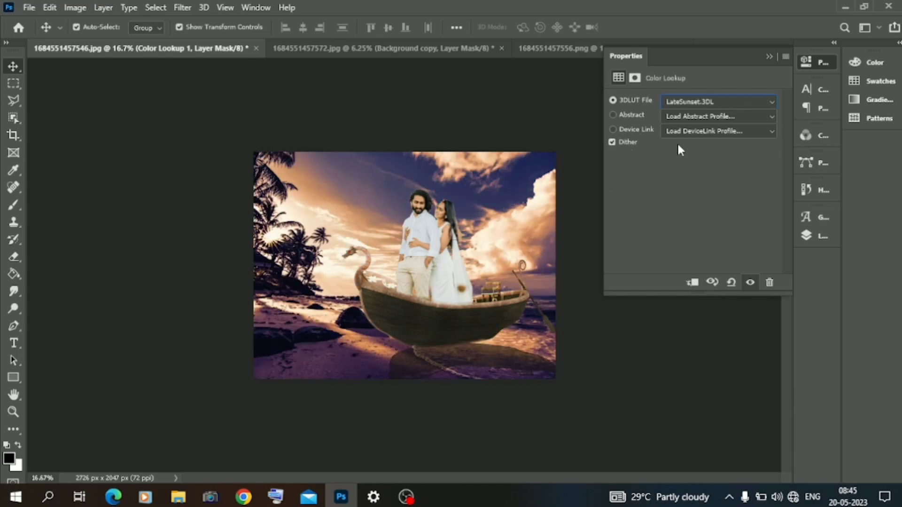
{"action": "key", "text": "Down"}
{"action": "key", "text": "Down"}
{"action": "key", "text": "Down"}
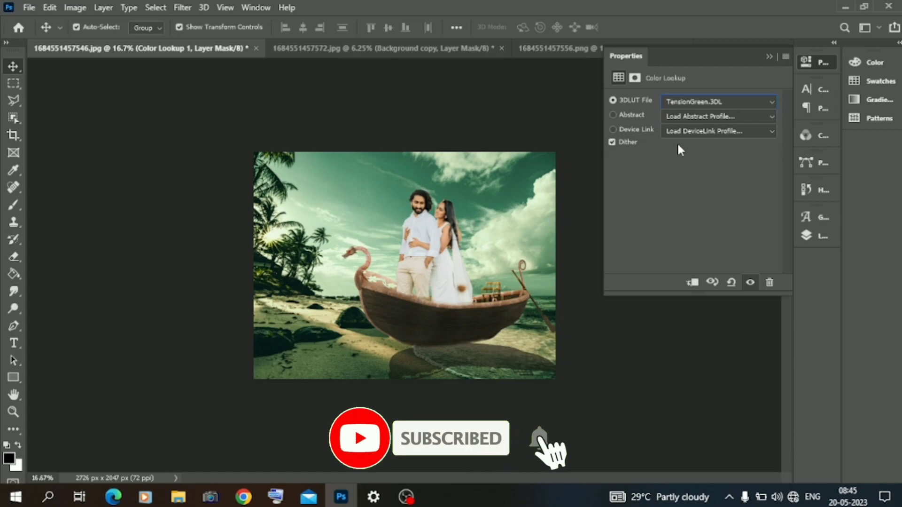
{"action": "left_click", "coordinate": [695, 101]}
{"action": "left_click", "coordinate": [711, 451]}
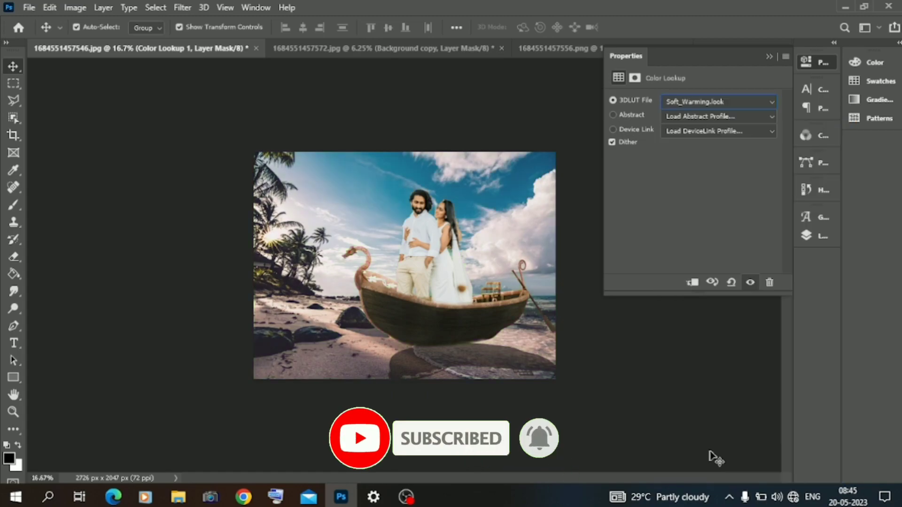
- Set the Color Lookup adjustment's 3DLUT file to Candlelight.CUBE and close its properties
{"action": "left_click", "coordinate": [707, 102]}
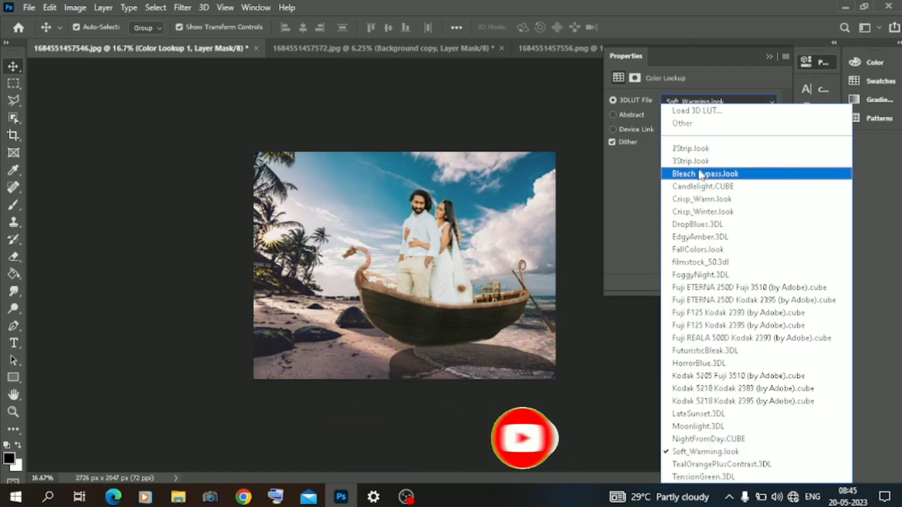
{"action": "left_click", "coordinate": [701, 172]}
{"action": "key", "text": "Down"}
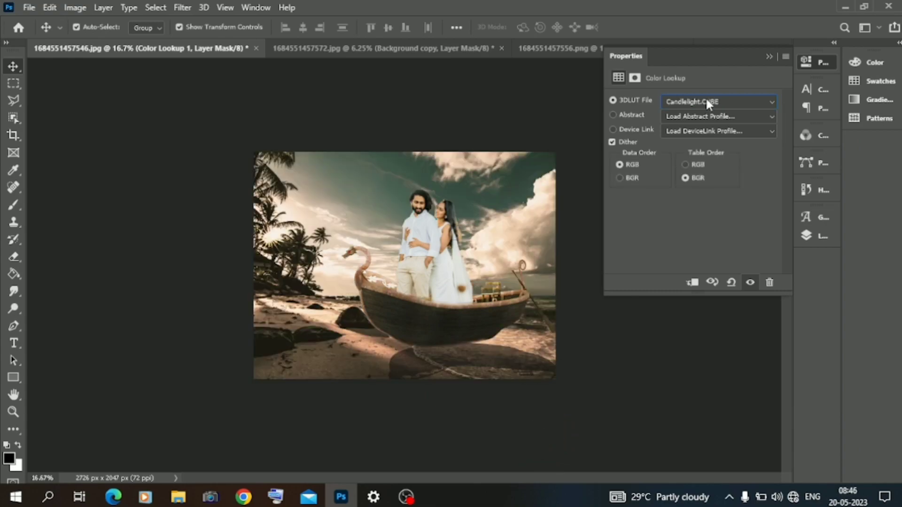
{"action": "left_click", "coordinate": [769, 57]}
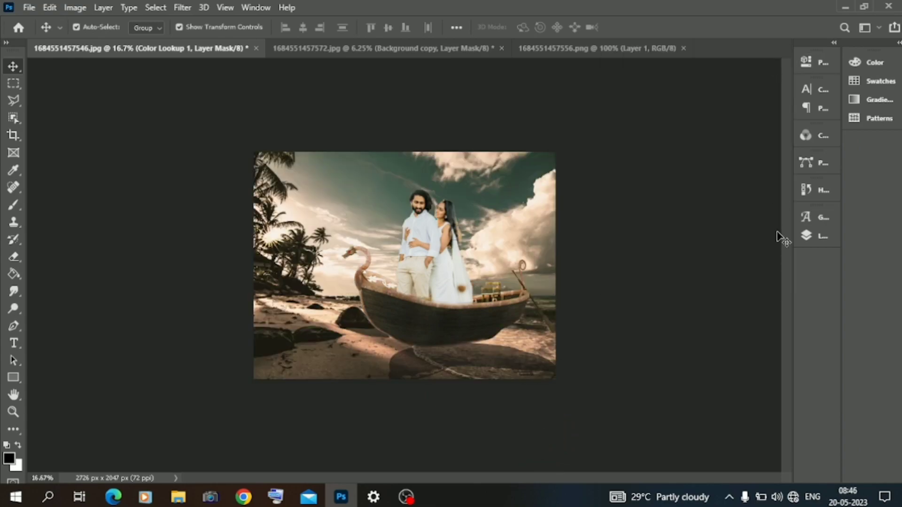
- Lower the Color Lookup 1 layer's opacity to 57%
{"action": "left_click", "coordinate": [806, 236]}
{"action": "left_click", "coordinate": [753, 148]}
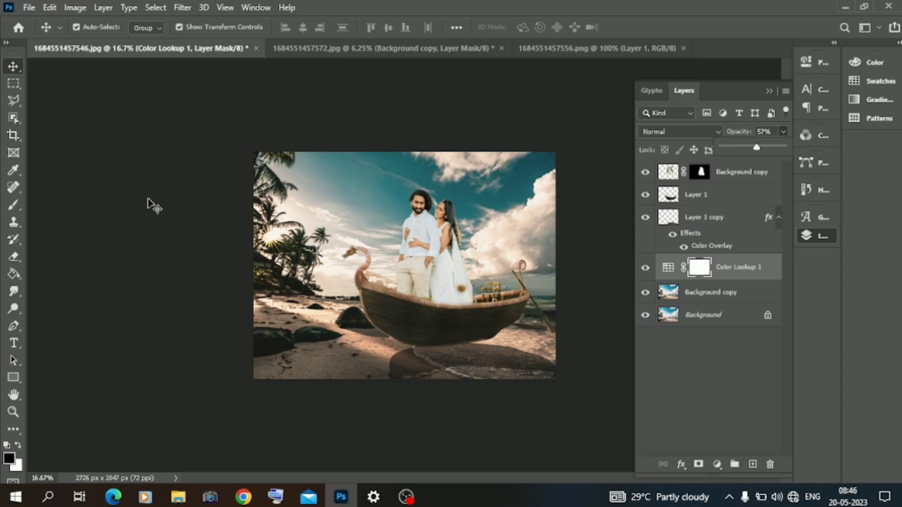
{"action": "left_click", "coordinate": [771, 92]}
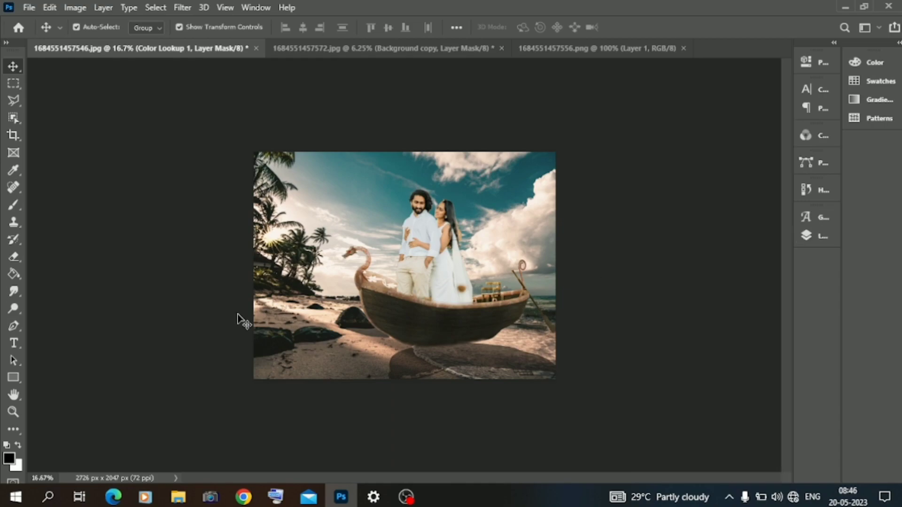
- Darken the couple's clothes and skin using the Burn tool at 432 px, with the Midtones range and 50% exposure
{"action": "key", "text": "ctrl+plus"}
{"action": "key", "text": "ctrl+plus"}
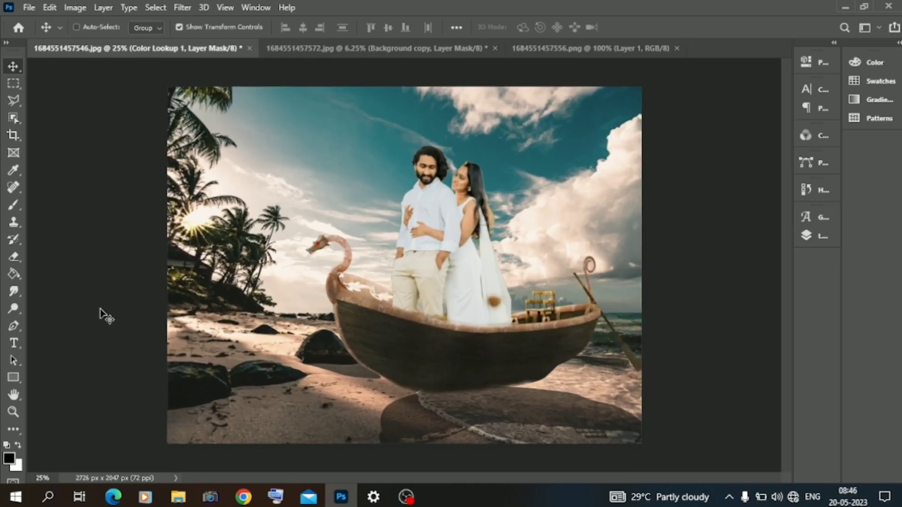
{"action": "left_click", "coordinate": [477, 216]}
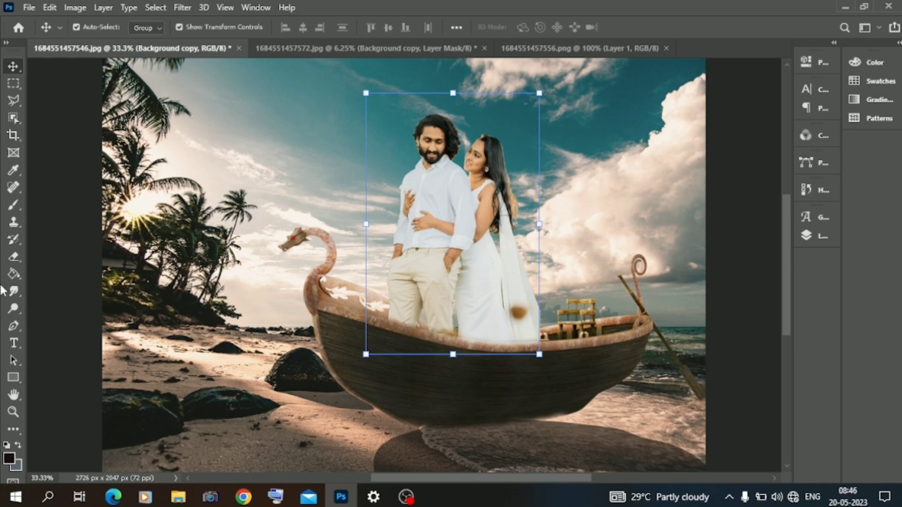
{"action": "right_click", "coordinate": [15, 300]}
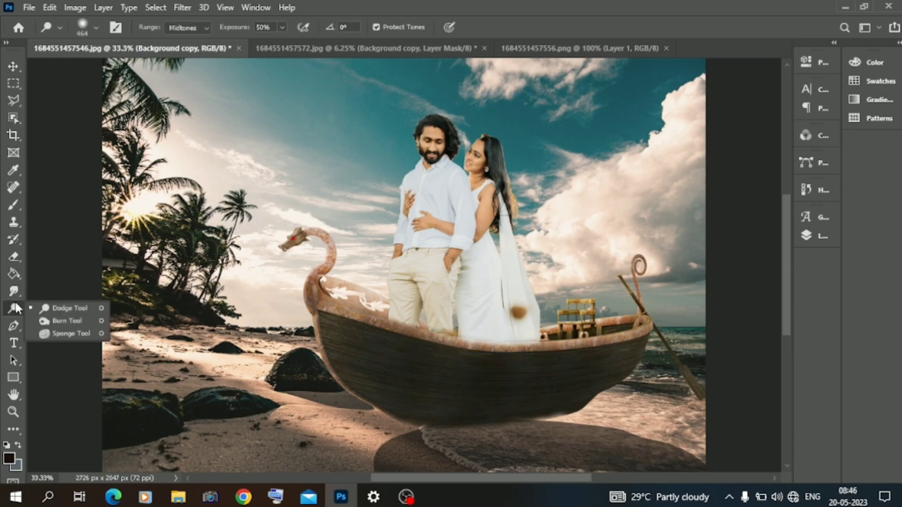
{"action": "left_click", "coordinate": [59, 319]}
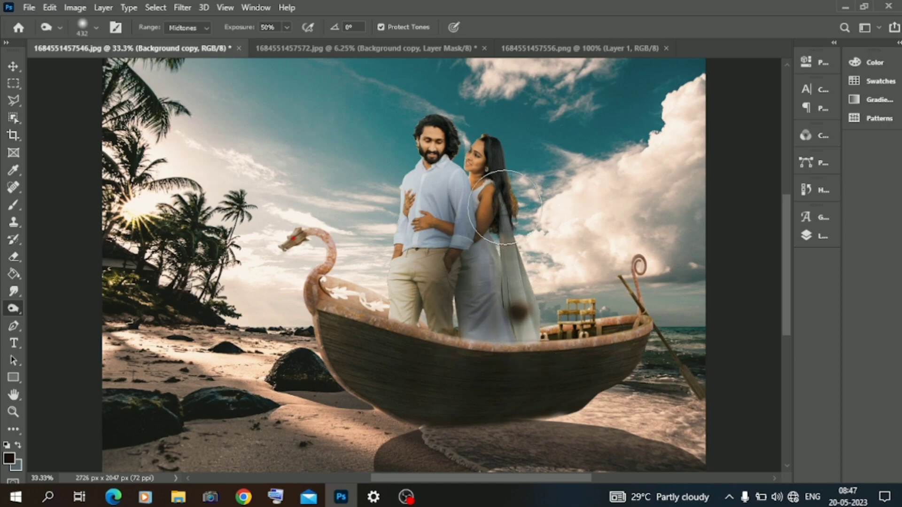
- Reduce the Burn brush to 228 px and burn the man's hair
{"action": "key", "text": "ctrl+plus"}
{"action": "scroll", "coordinate": [471, 203], "scroll_direction": "up", "scroll_amount": 5}
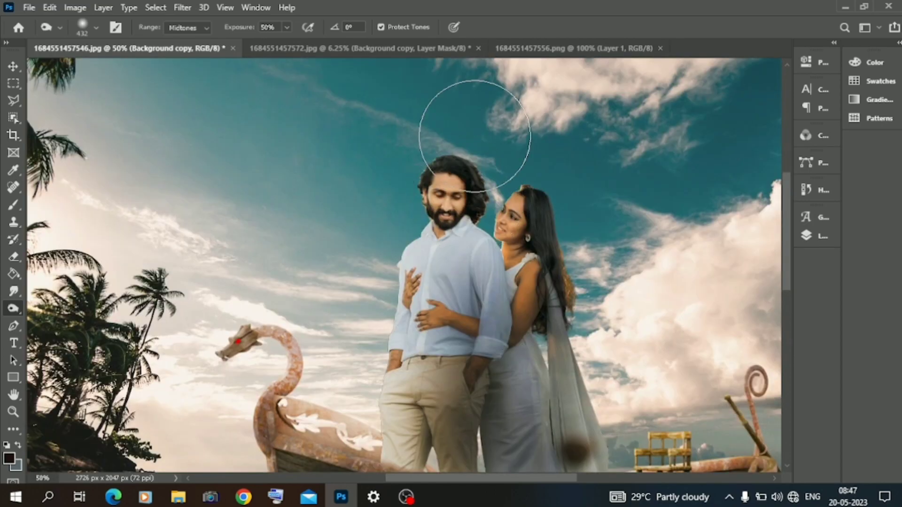
{"action": "right_click", "coordinate": [481, 137]}
{"action": "left_click", "coordinate": [612, 166]}
{"action": "left_click", "coordinate": [468, 170]}
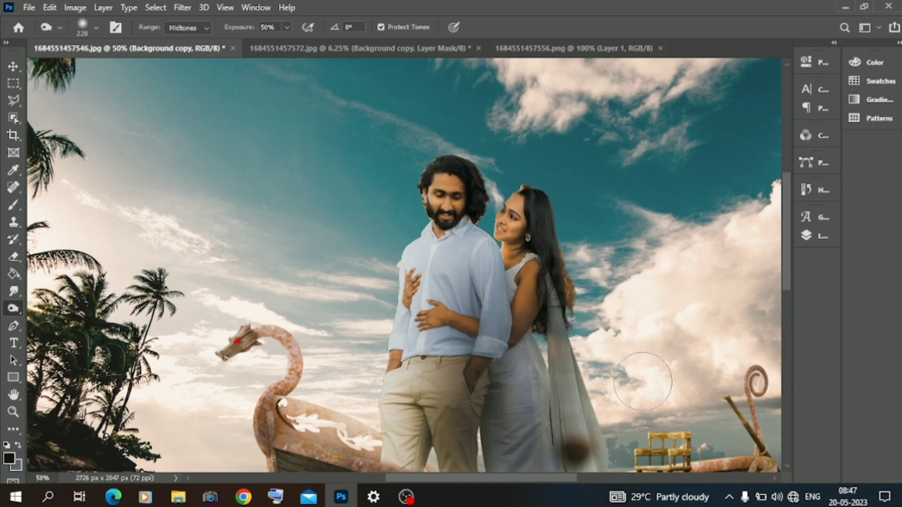
- Burn the boat's rim beneath the couple on Layer 1 to shade where they stand
{"action": "key", "text": "ctrl+minus"}
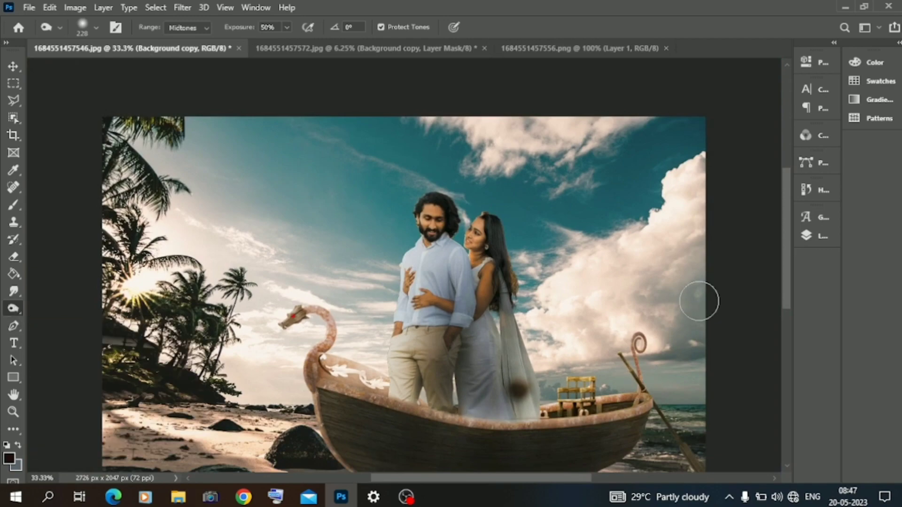
{"action": "left_click", "coordinate": [822, 236]}
{"action": "left_click", "coordinate": [721, 195]}
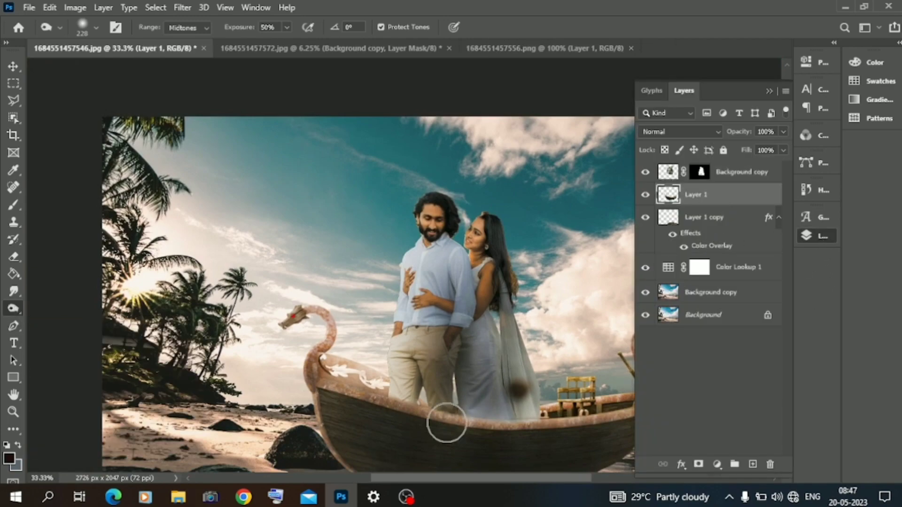
{"action": "mouse_move", "coordinate": [414, 408]}
{"action": "left_mouse_down"}
{"action": "mouse_move", "coordinate": [456, 434]}
{"action": "mouse_move", "coordinate": [431, 419]}
{"action": "mouse_move", "coordinate": [466, 422]}
{"action": "mouse_move", "coordinate": [442, 409]}
{"action": "mouse_move", "coordinate": [490, 408]}
{"action": "mouse_move", "coordinate": [480, 414]}
{"action": "mouse_move", "coordinate": [520, 421]}
{"action": "mouse_move", "coordinate": [555, 412]}
{"action": "mouse_move", "coordinate": [440, 428]}
{"action": "mouse_move", "coordinate": [531, 427]}
{"action": "mouse_move", "coordinate": [545, 416]}
{"action": "mouse_move", "coordinate": [403, 408]}
{"action": "mouse_move", "coordinate": [533, 417]}
{"action": "mouse_move", "coordinate": [502, 422]}
{"action": "left_mouse_up"}
{"action": "left_click", "coordinate": [22, 203]}
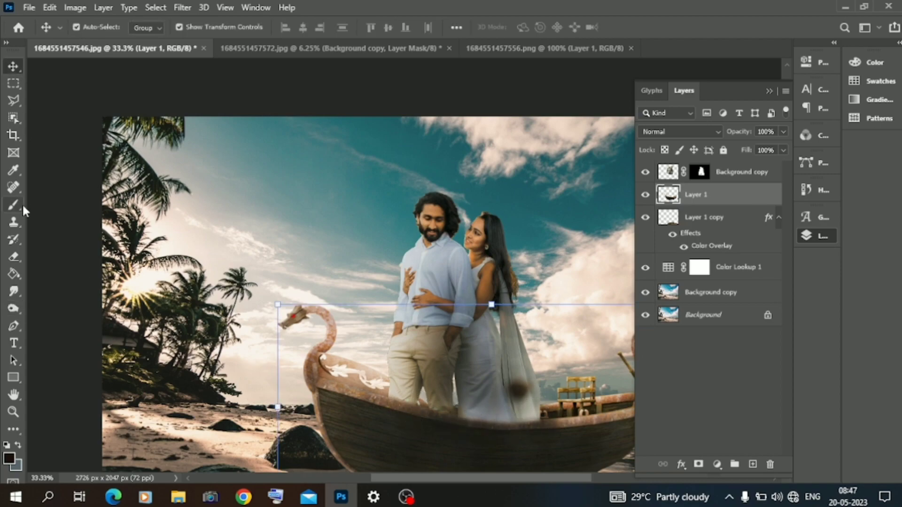
{"action": "key", "text": "ctrl+minus"}
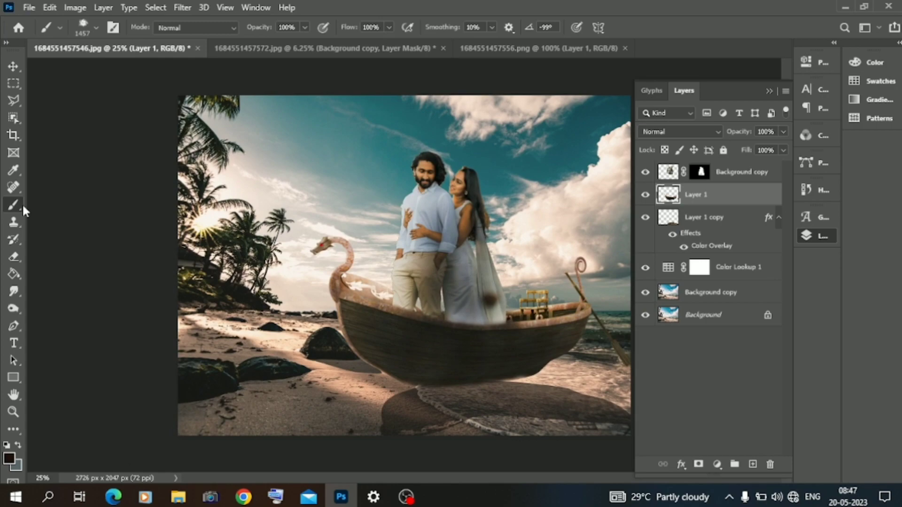
{"action": "key", "text": "ctrl+minus"}
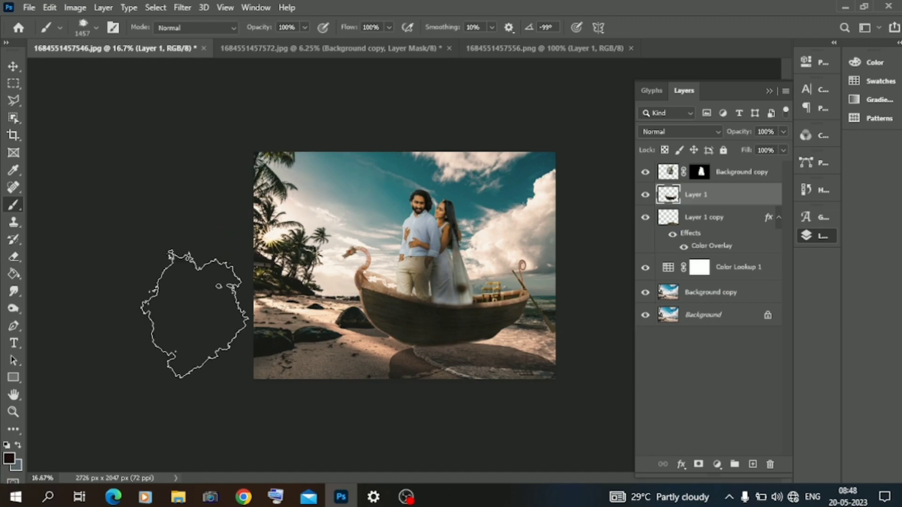
{"action": "left_click", "coordinate": [13, 66]}
{"action": "left_click", "coordinate": [146, 235]}
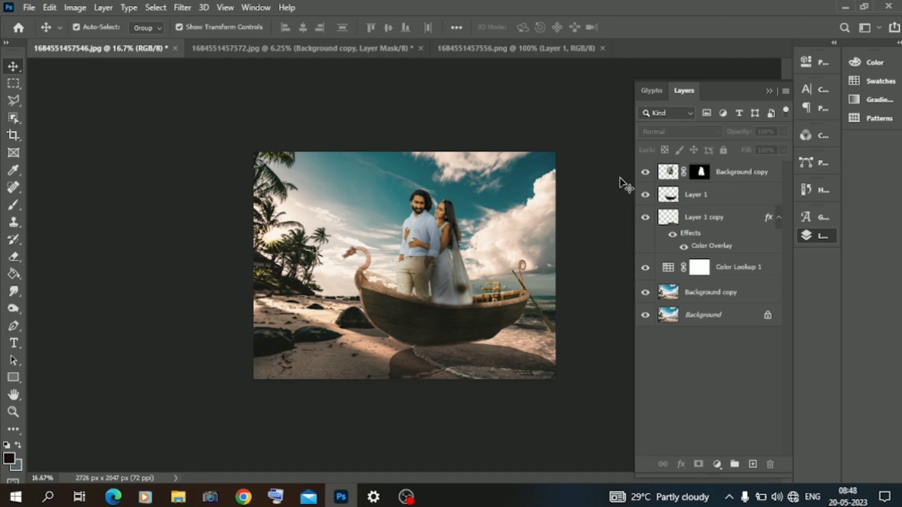
- Soften the beach's Background copy layer with a Gaussian Blur, undoing the layer mask added to it first
{"action": "left_click", "coordinate": [734, 293]}
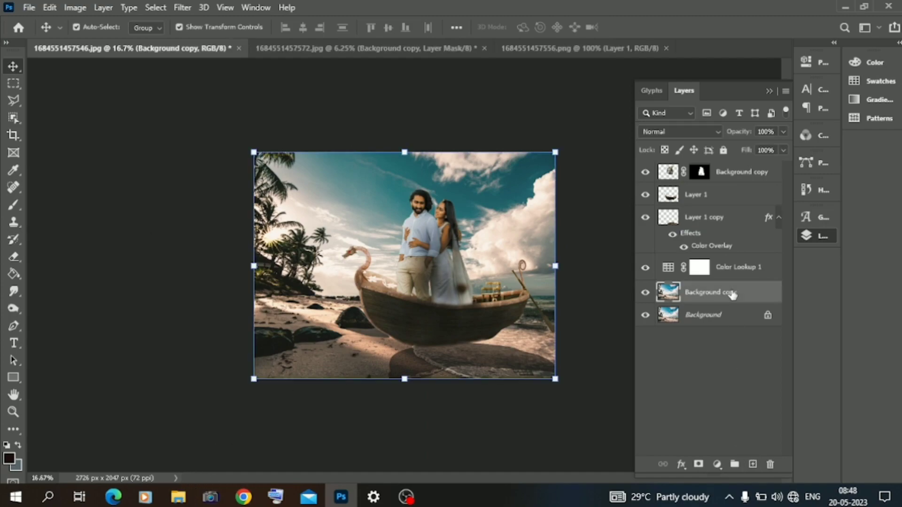
{"action": "left_click", "coordinate": [699, 463]}
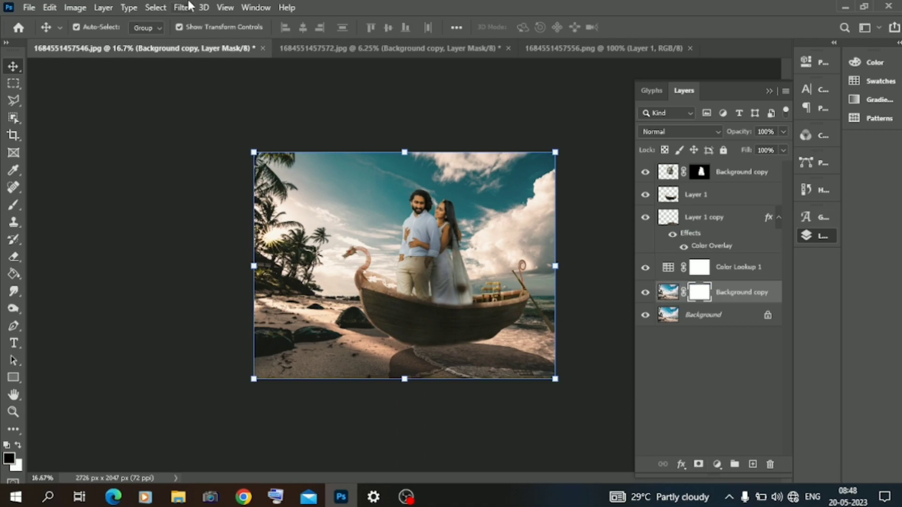
{"action": "key", "text": "ctrl+z"}
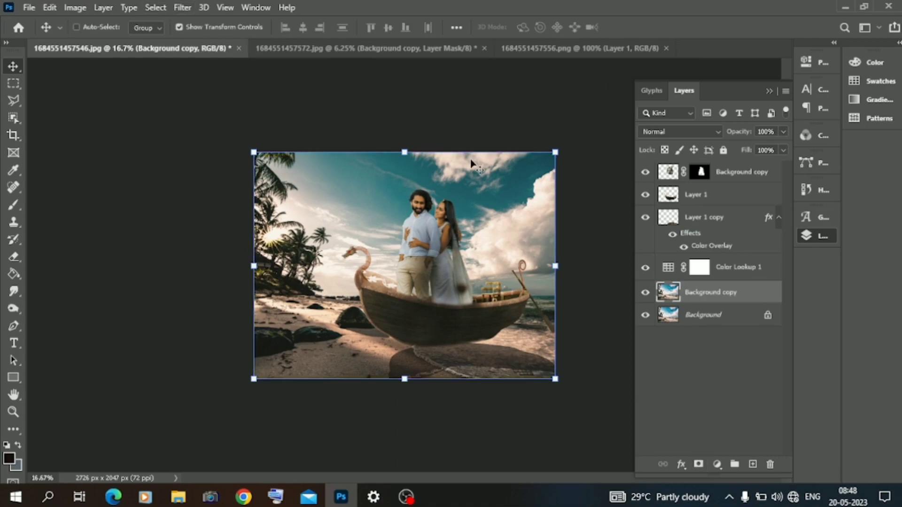
{"action": "left_click", "coordinate": [183, 7]}
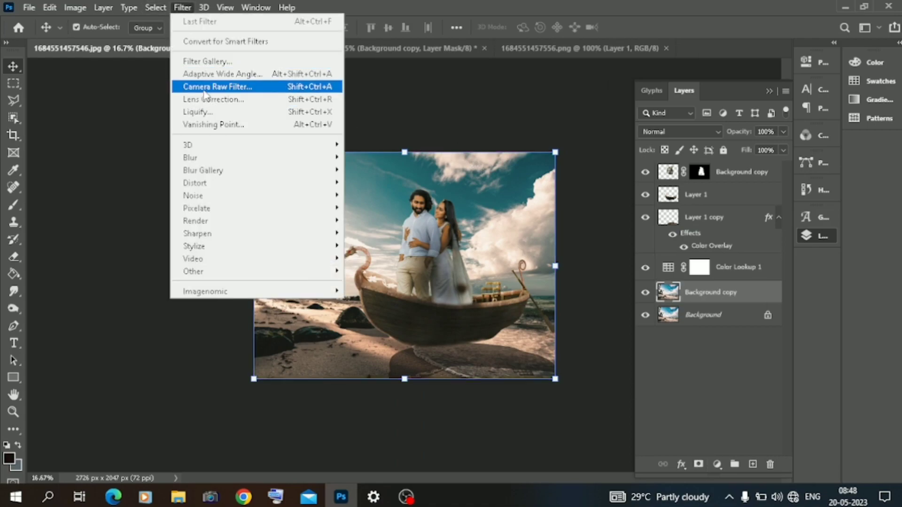
{"action": "mouse_move", "coordinate": [282, 157]}
{"action": "left_click", "coordinate": [397, 207]}
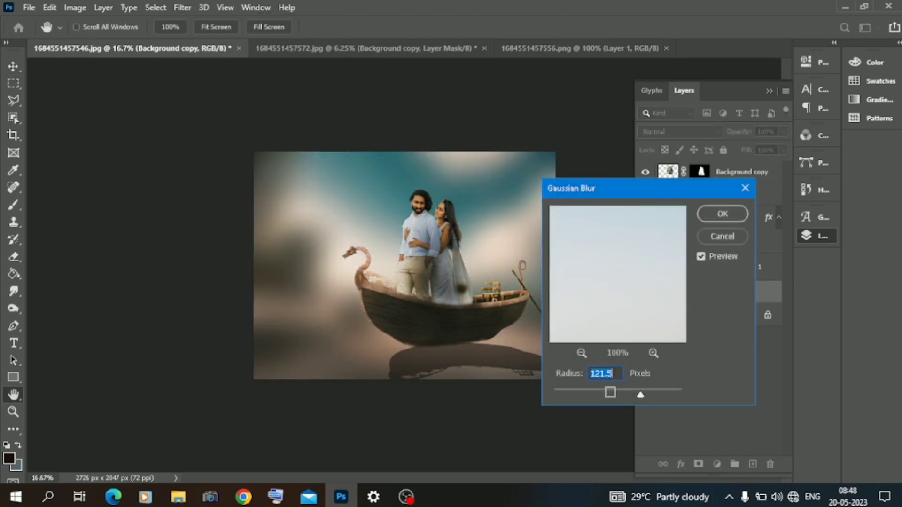
{"action": "left_click_drag", "start_coordinate": [612, 393], "coordinate": [607, 396]}
{"action": "left_click", "coordinate": [720, 214]}
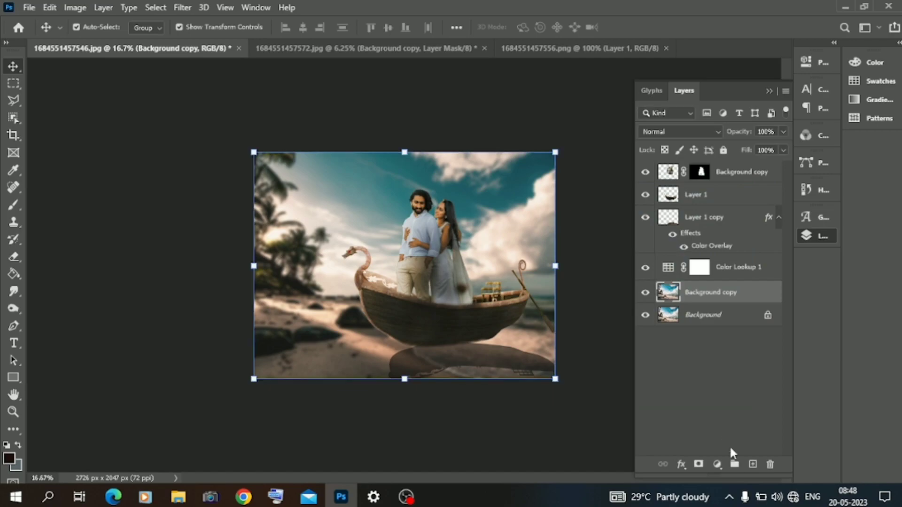
- Add an empty layer above the beach's Background copy and try to invert it
{"action": "left_click", "coordinate": [753, 464]}
{"action": "key", "text": "ctrl+i"}
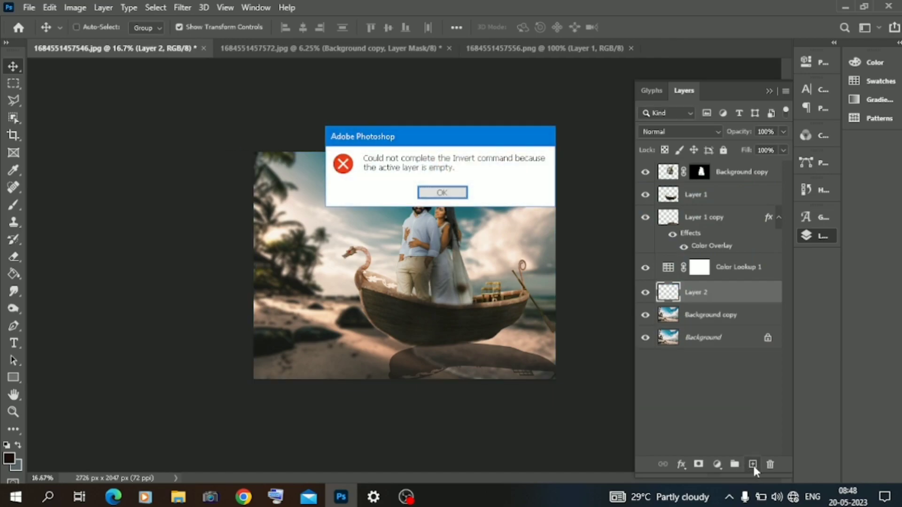
{"action": "left_click", "coordinate": [460, 200]}
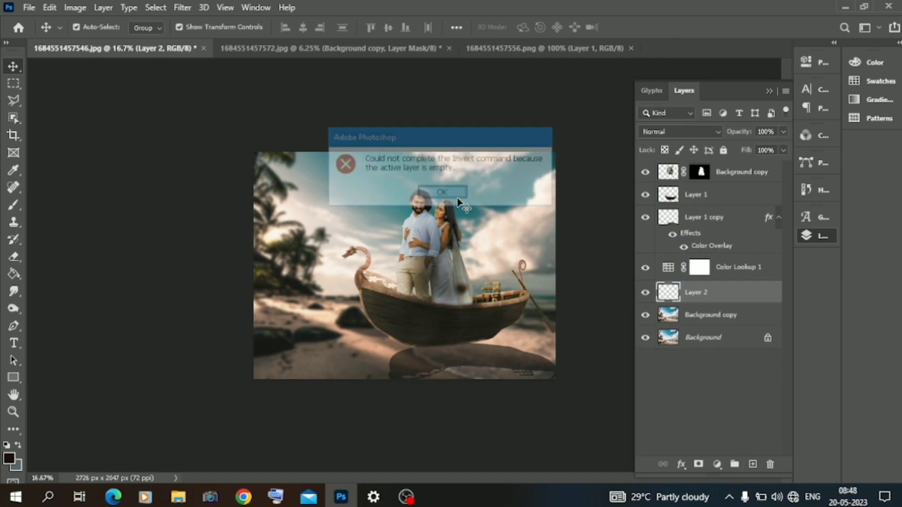
- Unlock the Background layer and delete the empty Layer 2 above Background copy
{"action": "left_click", "coordinate": [769, 340]}
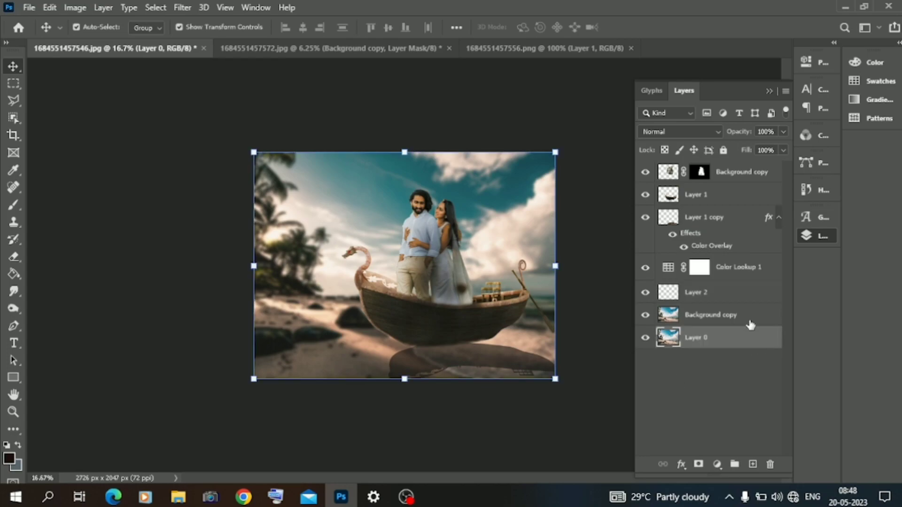
{"action": "left_click", "coordinate": [735, 295]}
{"action": "left_click", "coordinate": [770, 464]}
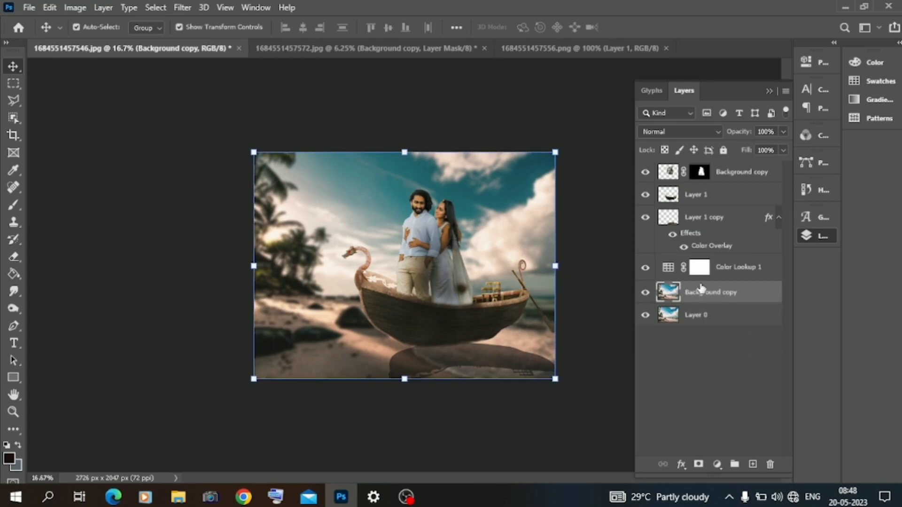
- Add a black layer mask to the blurred Background copy layer and paint white across the sky area to bring the blur back there
{"action": "left_click", "coordinate": [699, 464]}
{"action": "key", "text": "ctrl+i"}
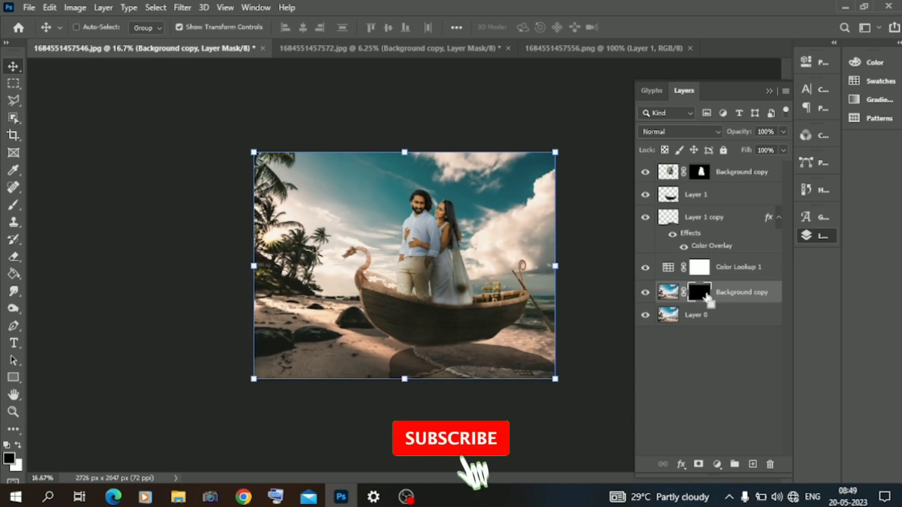
{"action": "left_click", "coordinate": [13, 204]}
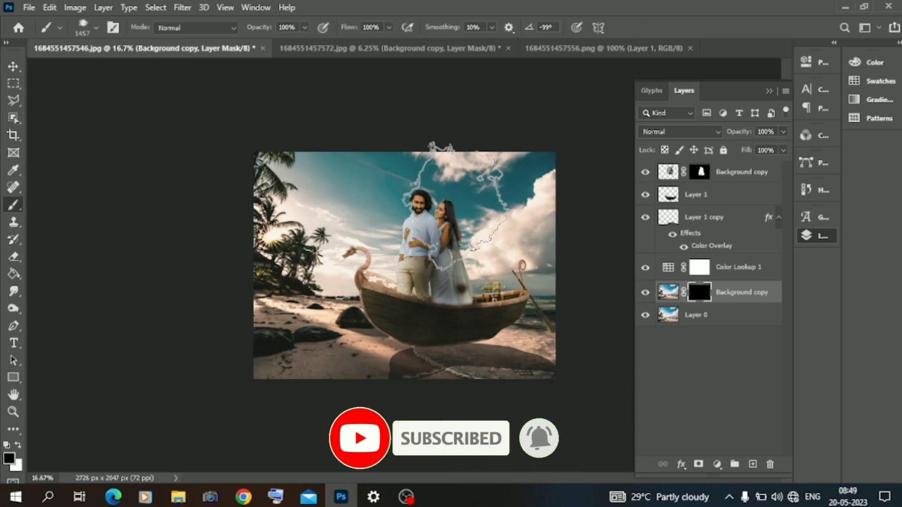
{"action": "left_click", "coordinate": [18, 445]}
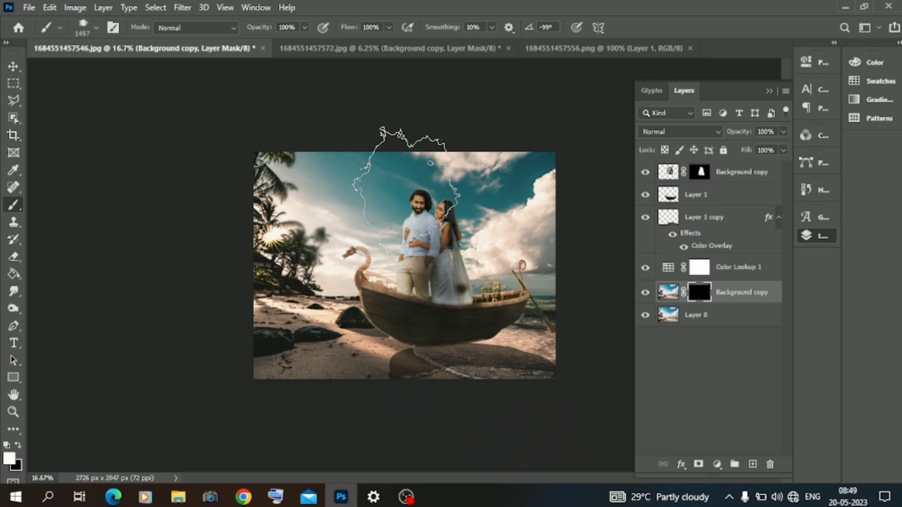
{"action": "mouse_move", "coordinate": [520, 188]}
{"action": "left_mouse_down"}
{"action": "mouse_move", "coordinate": [470, 193]}
{"action": "mouse_move", "coordinate": [357, 165]}
{"action": "mouse_move", "coordinate": [147, 159]}
{"action": "left_mouse_up"}
{"action": "left_click", "coordinate": [13, 66]}
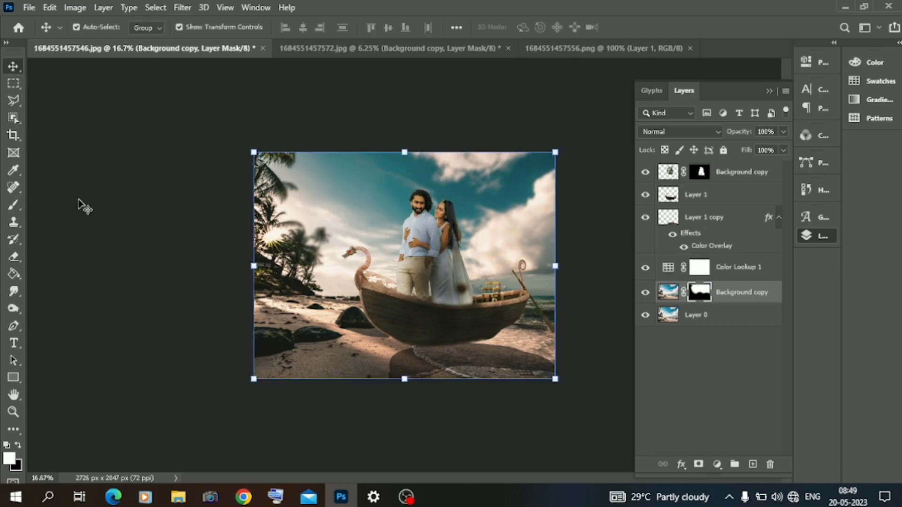
{"action": "left_click", "coordinate": [80, 201]}
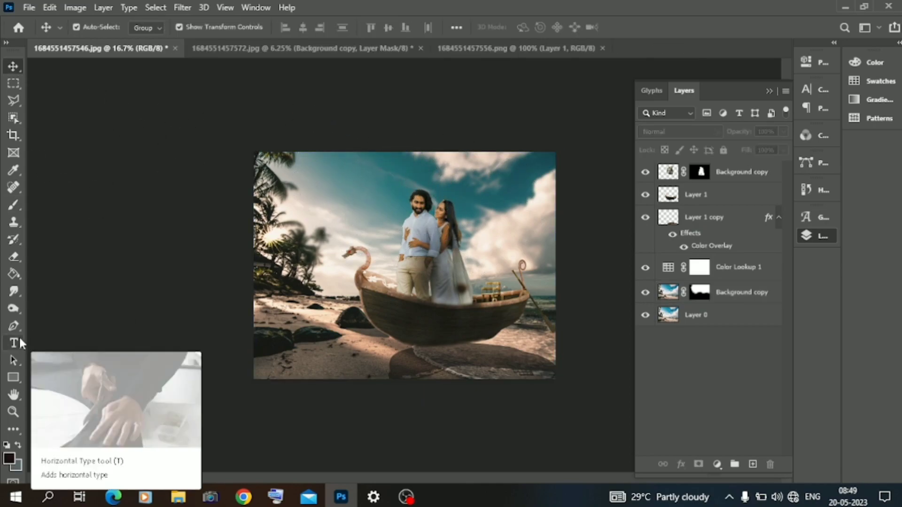
- Add an orange Calibri text layer with the letter B in the sky beside the couple
{"action": "left_click", "coordinate": [337, 181]}
{"action": "left_click", "coordinate": [337, 181]}
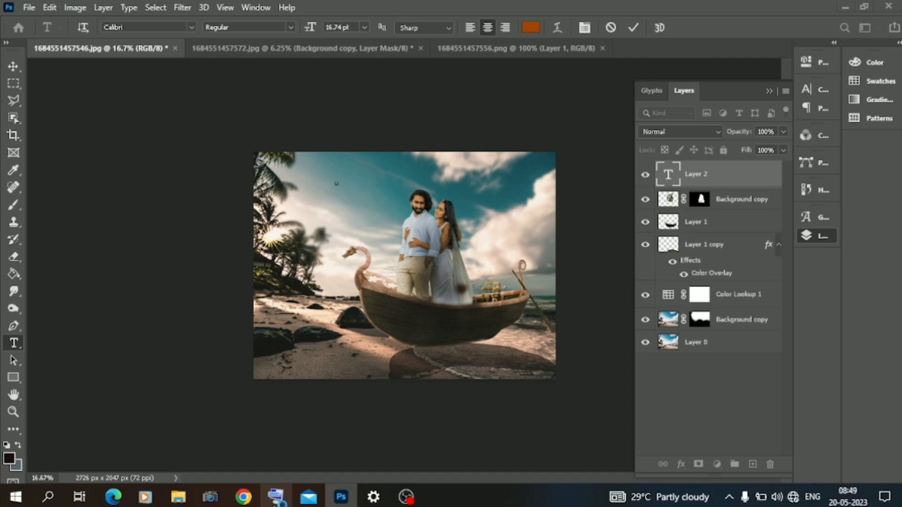
{"action": "left_click", "coordinate": [275, 501]}
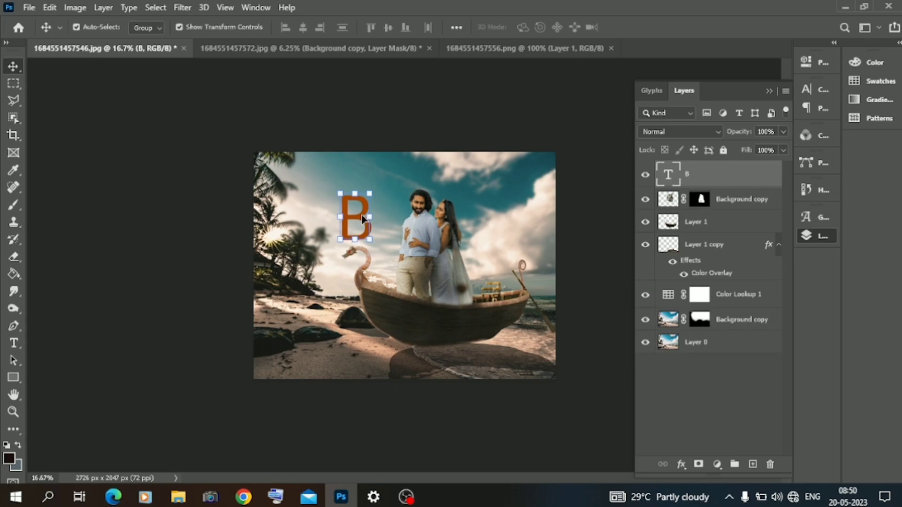
- Extend the B text layer so it reads "Beach"
{"action": "double_click", "coordinate": [363, 219]}
{"action": "left_click", "coordinate": [365, 217]}
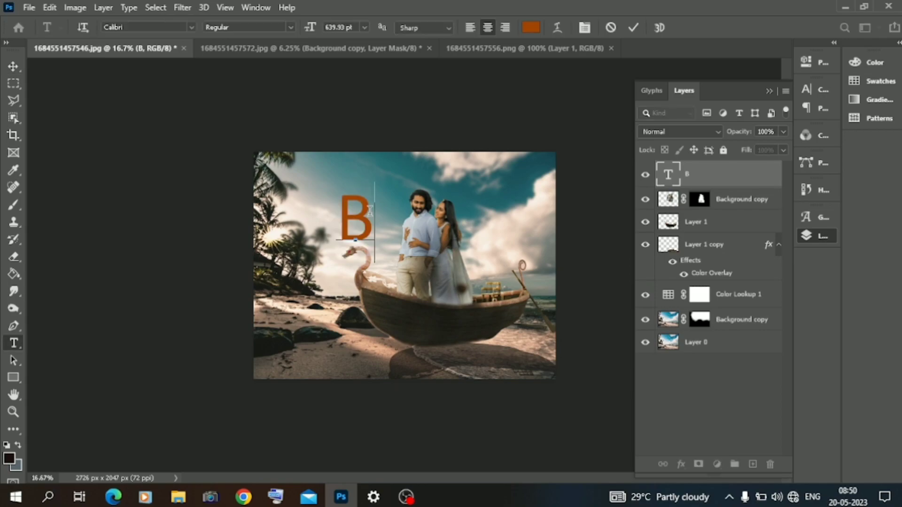
{"action": "left_click", "coordinate": [267, 498]}
{"action": "left_click", "coordinate": [188, 353]}
{"action": "left_click", "coordinate": [293, 334]}
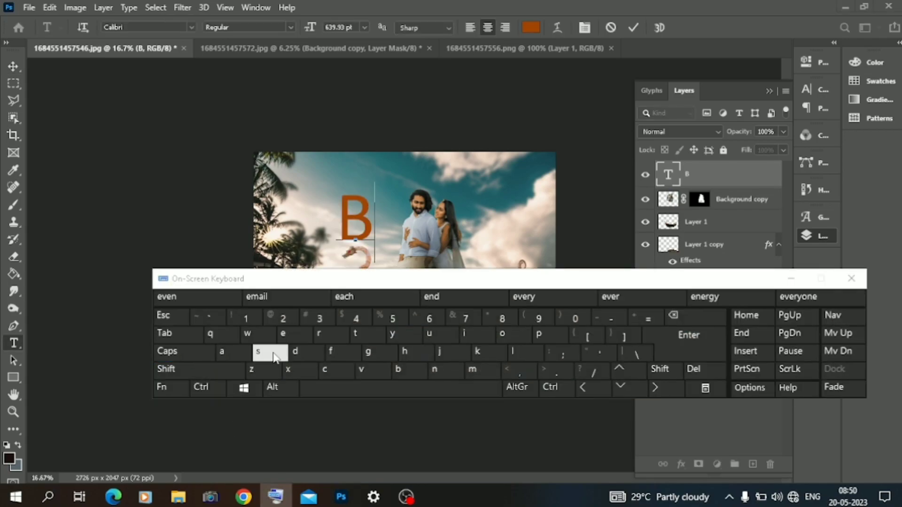
{"action": "left_click", "coordinate": [236, 353]}
{"action": "left_click", "coordinate": [376, 202]}
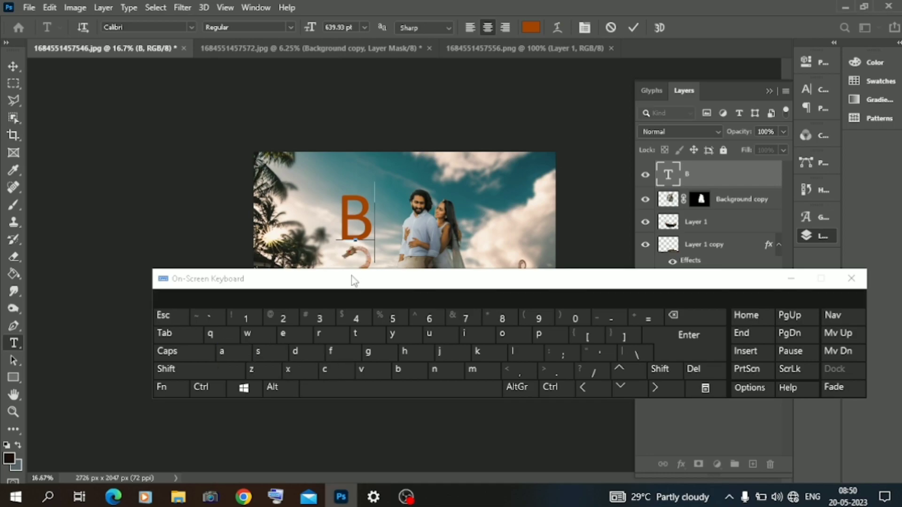
{"action": "left_click", "coordinate": [283, 333]}
{"action": "left_click", "coordinate": [222, 351]}
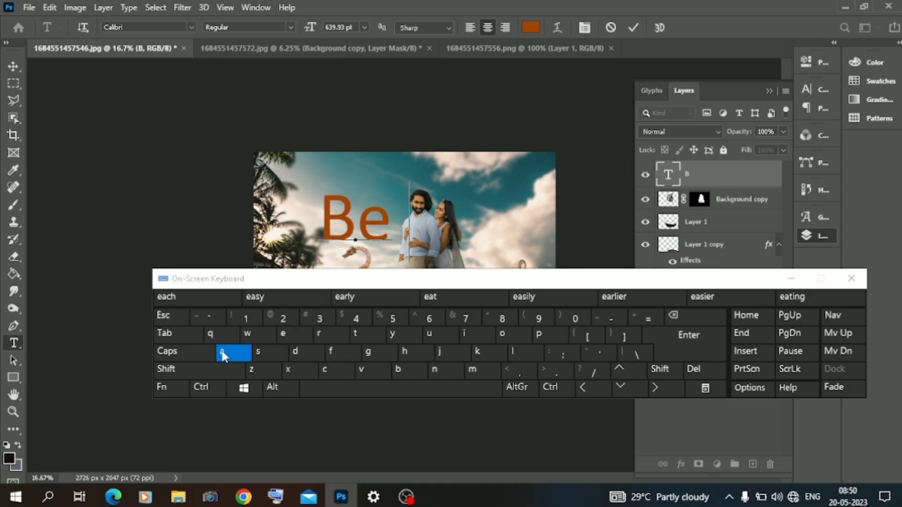
{"action": "left_click", "coordinate": [331, 371]}
{"action": "left_click", "coordinate": [405, 351]}
{"action": "left_click", "coordinate": [792, 278]}
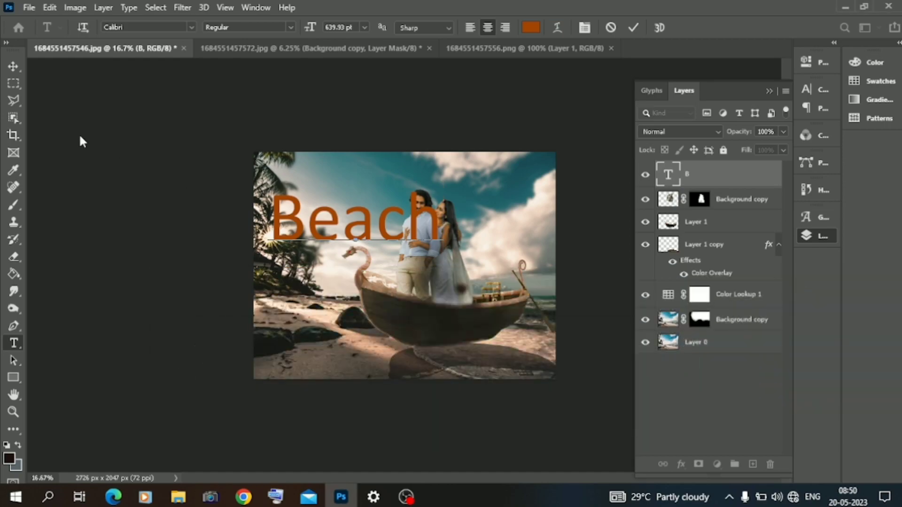
{"action": "left_click", "coordinate": [13, 65]}
- Change the font of the Beach text to Kunstler Script
{"action": "double_click", "coordinate": [364, 229]}
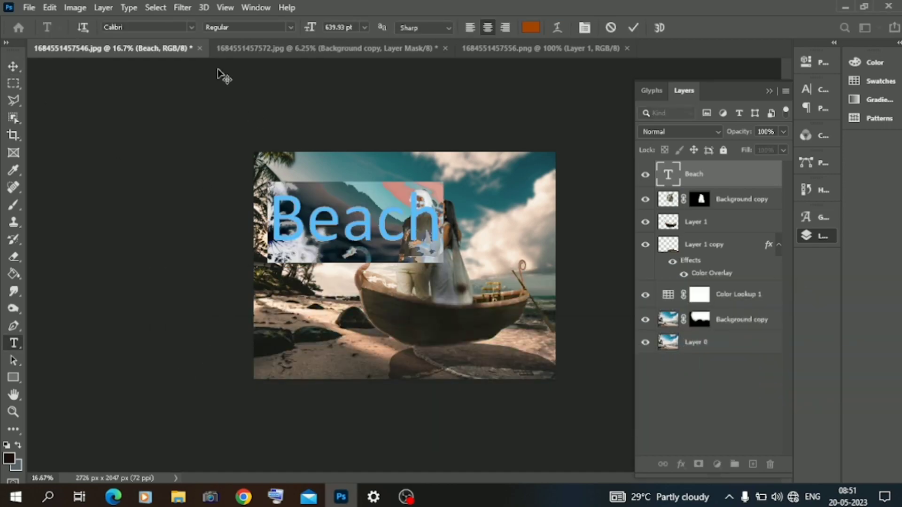
{"action": "left_click", "coordinate": [192, 27]}
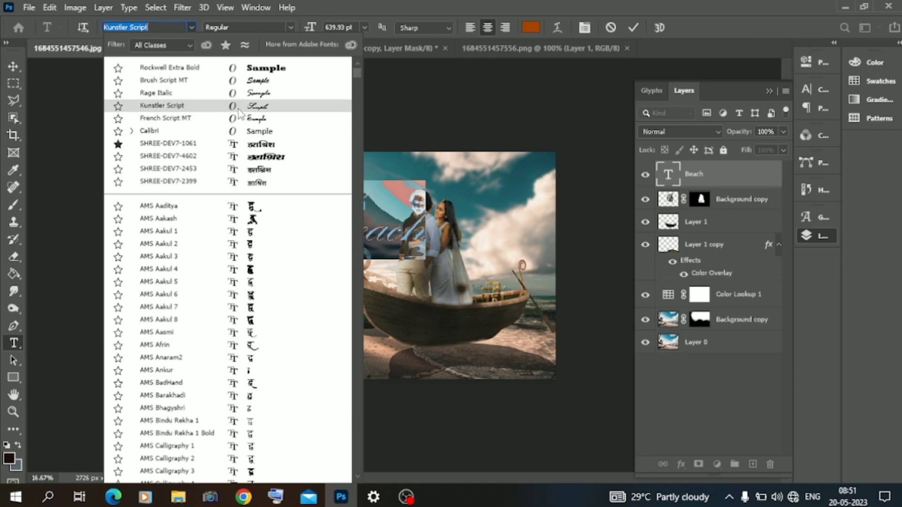
{"action": "left_click", "coordinate": [239, 109]}
{"action": "left_click", "coordinate": [13, 66]}
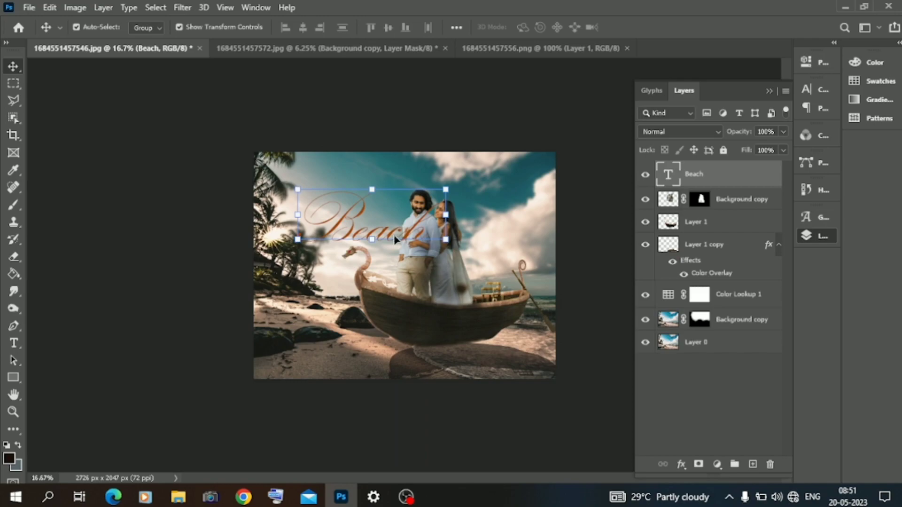
- Move the Beach text up to the sky along the image's upper edge and scale it down to about 546 pt
{"action": "left_click_drag", "start_coordinate": [395, 239], "coordinate": [389, 202]}
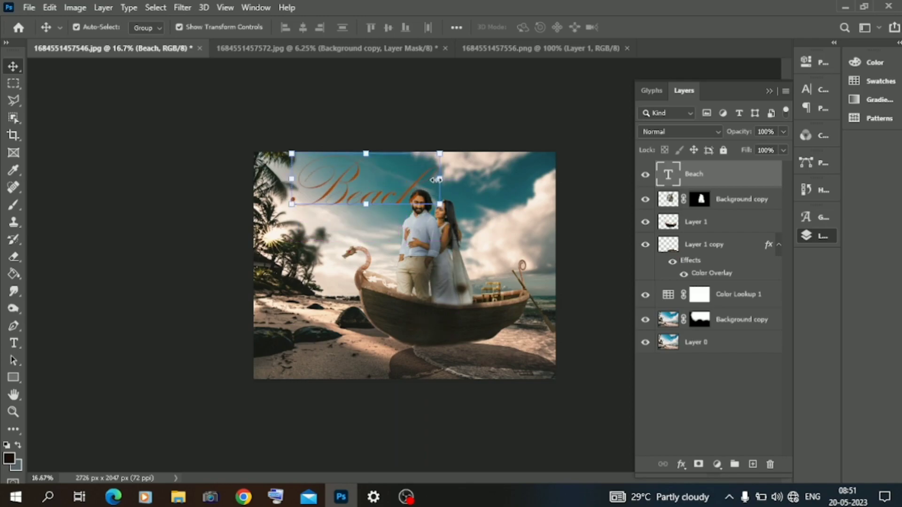
{"action": "left_click_drag", "start_coordinate": [436, 179], "coordinate": [388, 184]}
{"action": "key", "text": "Return"}
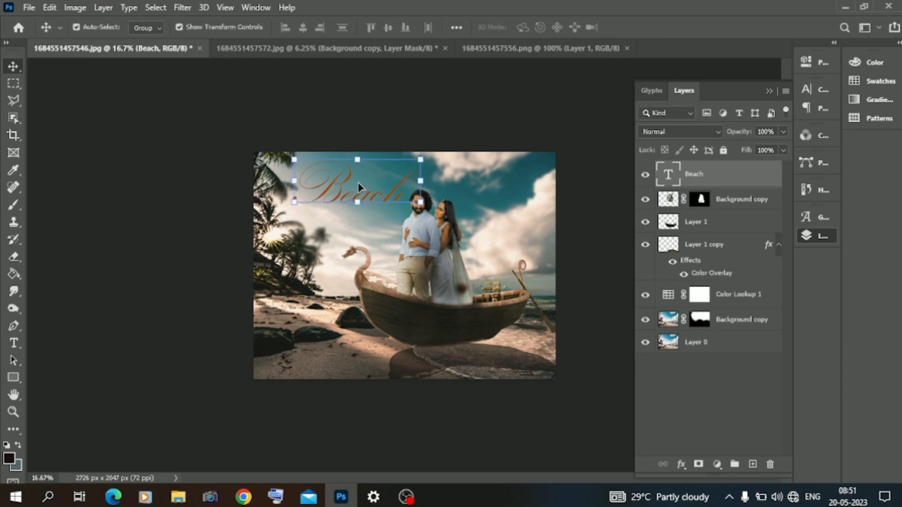
- Recolor the Beach text to white
{"action": "double_click", "coordinate": [359, 186]}
{"action": "left_click", "coordinate": [531, 27]}
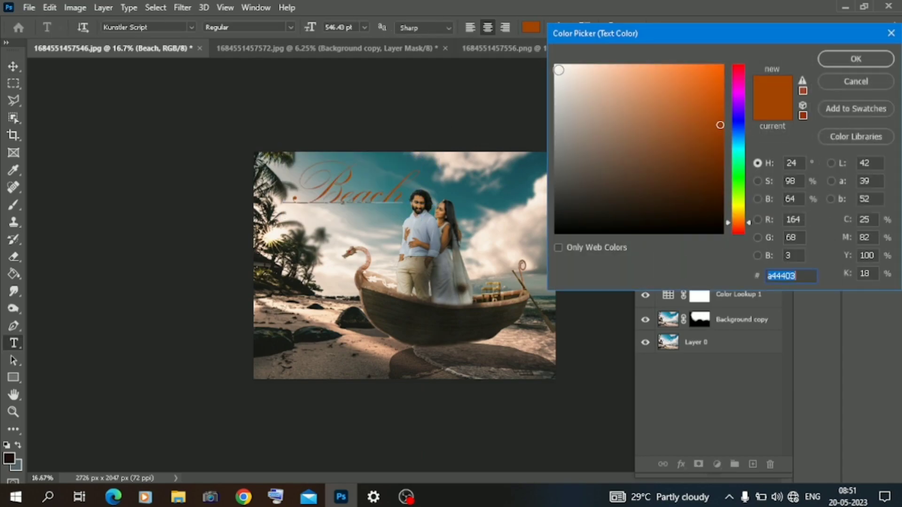
{"action": "left_click", "coordinate": [558, 66]}
{"action": "left_click", "coordinate": [856, 58]}
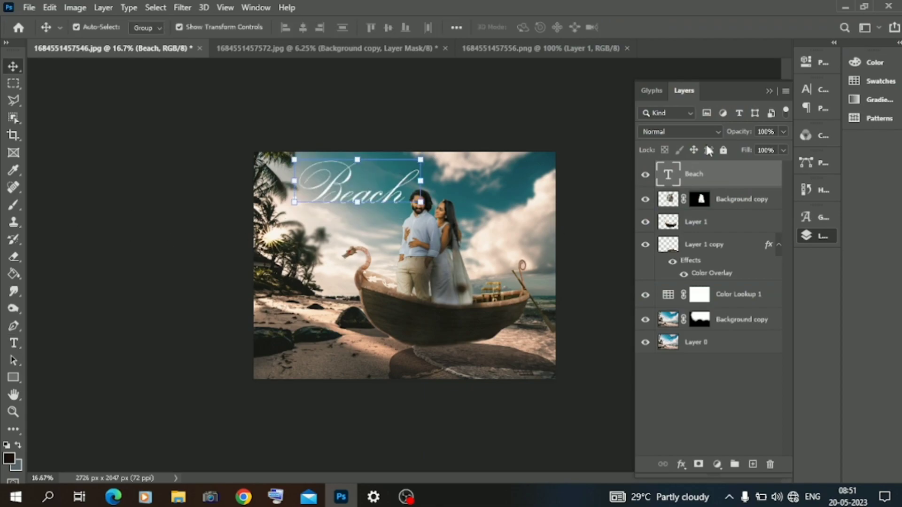
- Add a Drop Shadow to the Beach text layer with 18% opacity and an 18 px size
{"action": "right_click", "coordinate": [696, 175]}
{"action": "left_click", "coordinate": [741, 19]}
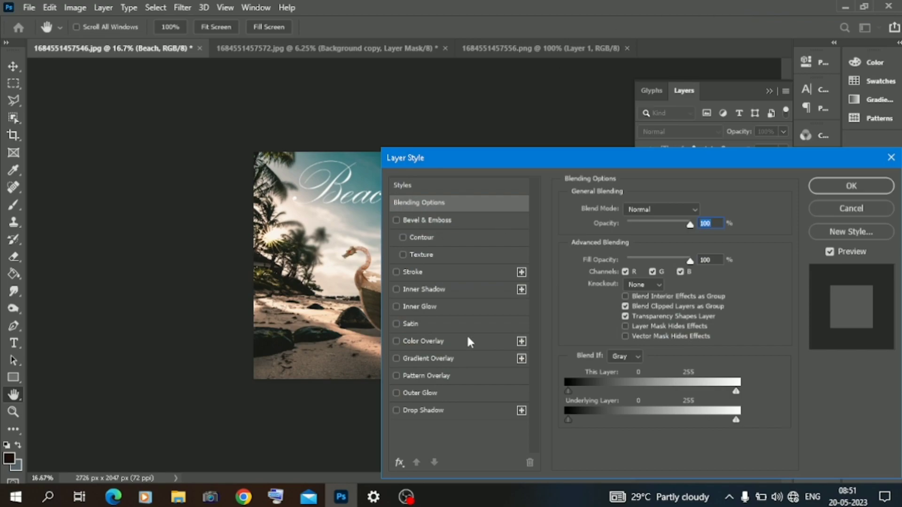
{"action": "left_click", "coordinate": [428, 408]}
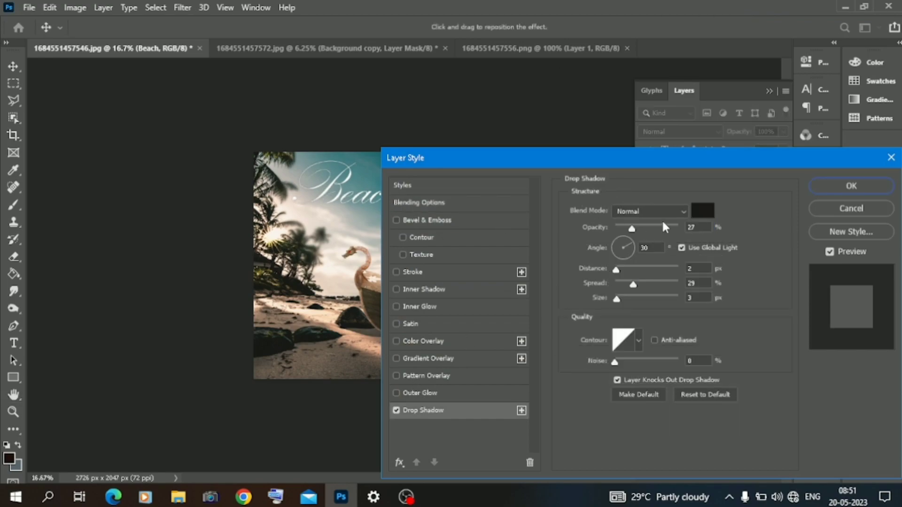
{"action": "left_click_drag", "start_coordinate": [632, 228], "coordinate": [630, 229]}
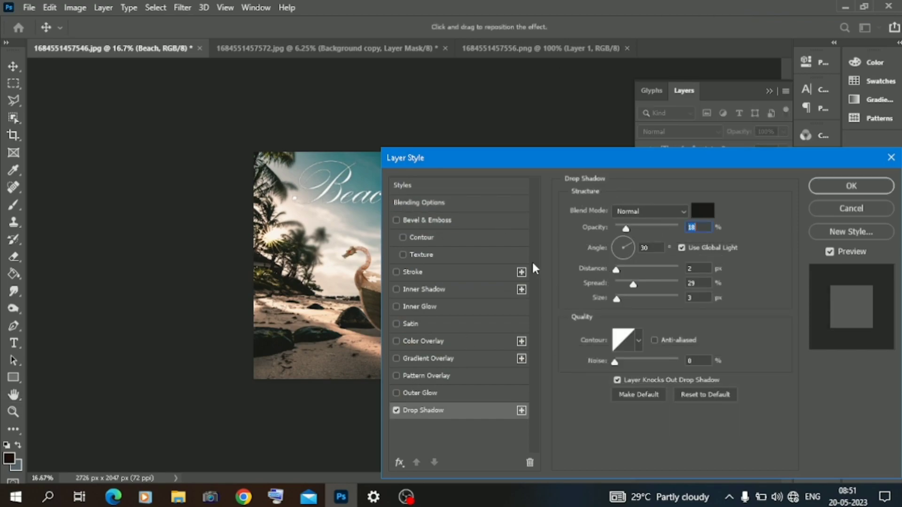
{"action": "left_click_drag", "start_coordinate": [623, 297], "coordinate": [629, 294]}
{"action": "left_click", "coordinate": [852, 186]}
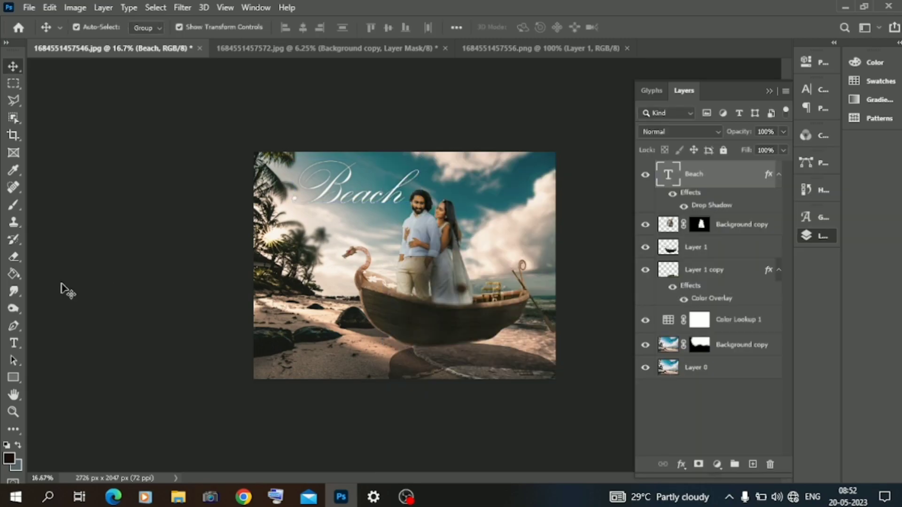
- Try several contours for the Beach text's Drop Shadow and choose the inverted-cone shape
{"action": "key", "text": "ctrl+plus"}
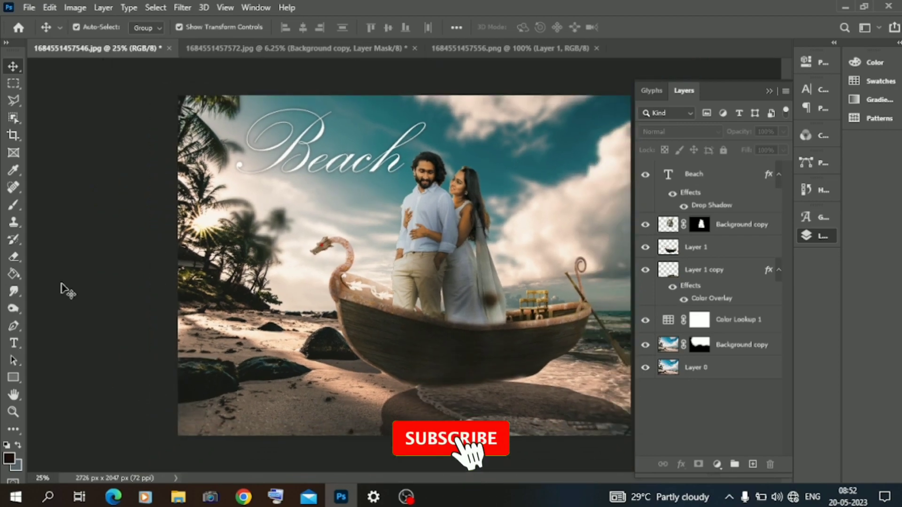
{"action": "left_click", "coordinate": [342, 165], "text": "ctrl"}
{"action": "right_click", "coordinate": [702, 173]}
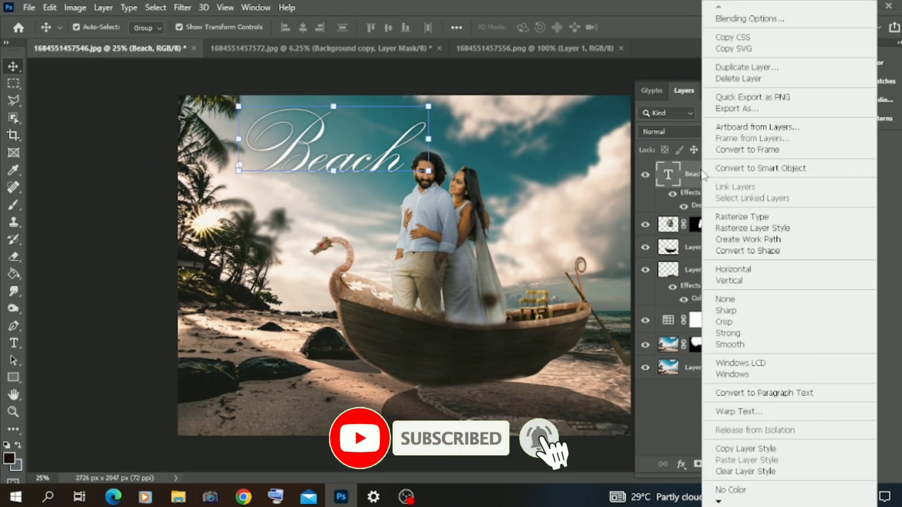
{"action": "left_click", "coordinate": [748, 18]}
{"action": "double_click", "coordinate": [663, 191]}
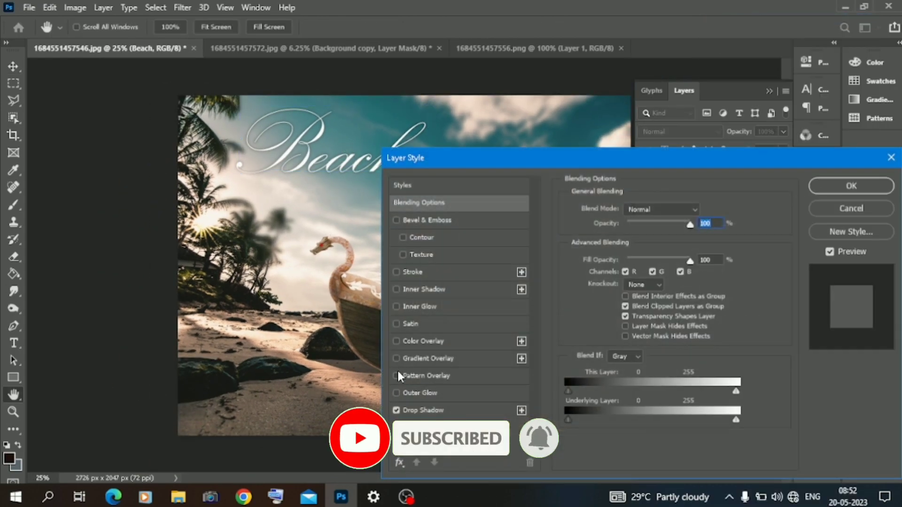
{"action": "left_click", "coordinate": [437, 406]}
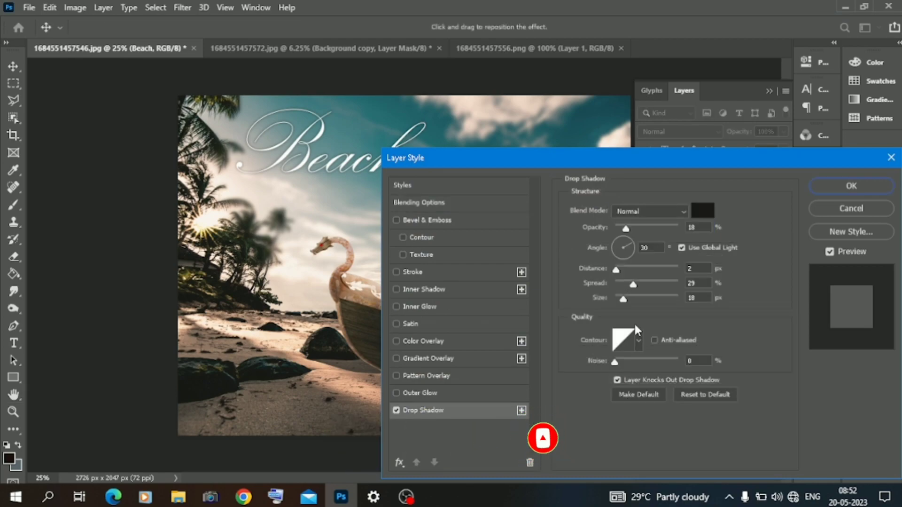
{"action": "left_click", "coordinate": [639, 337]}
{"action": "left_click", "coordinate": [621, 371]}
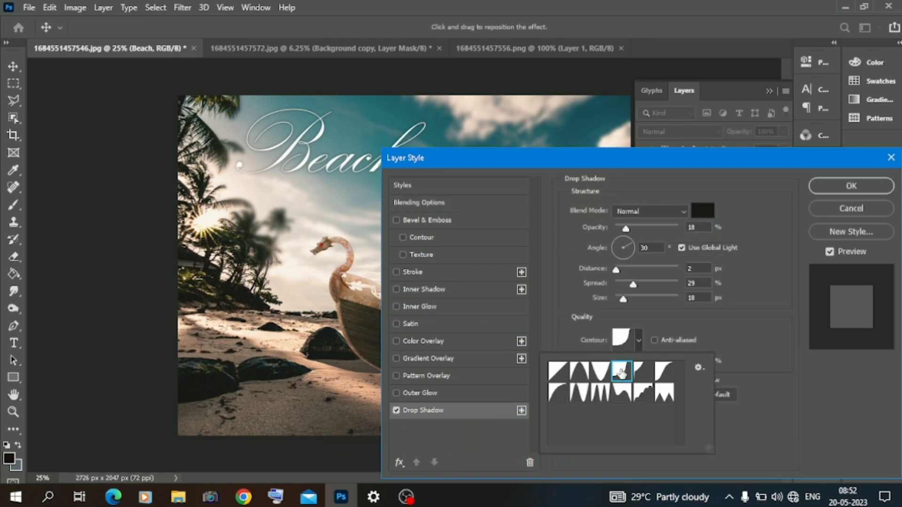
{"action": "left_click", "coordinate": [597, 371]}
{"action": "left_click", "coordinate": [579, 371]}
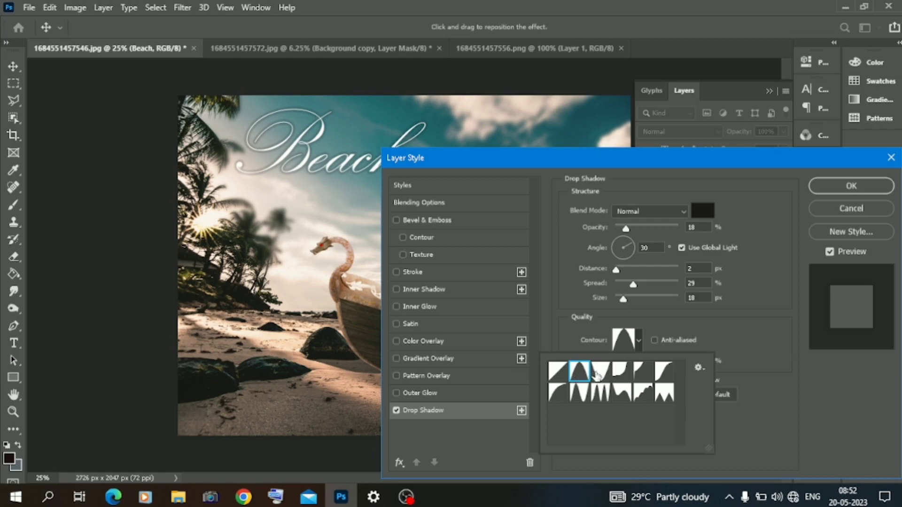
{"action": "left_click", "coordinate": [600, 371]}
- Set the Beach text's Drop Shadow to a -45° angle, 13 px distance, 9% spread and 21 px size
{"action": "left_click", "coordinate": [649, 280]}
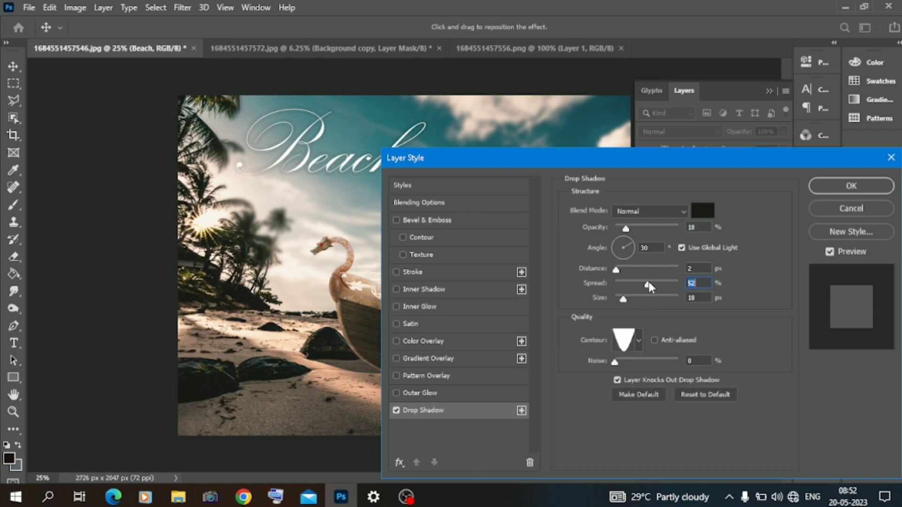
{"action": "left_click", "coordinate": [657, 280]}
{"action": "left_click", "coordinate": [617, 282]}
{"action": "left_click", "coordinate": [634, 256]}
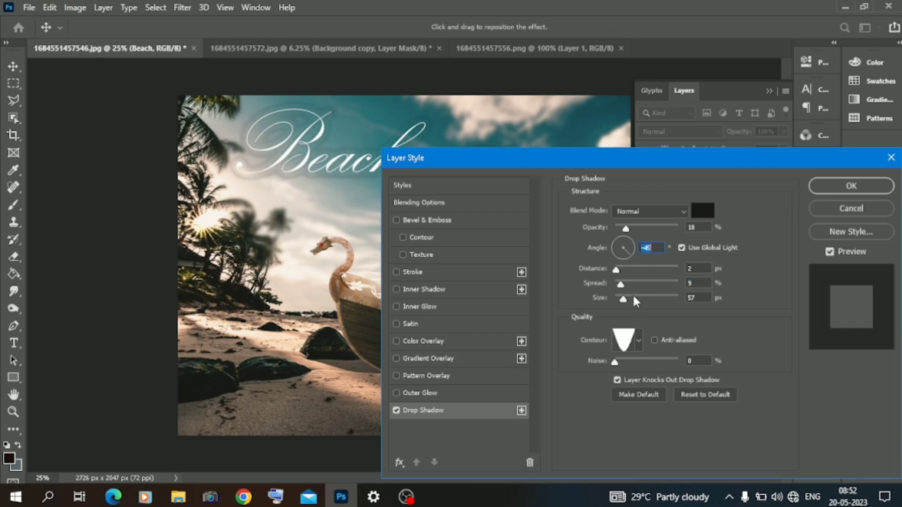
{"action": "left_click", "coordinate": [633, 295]}
{"action": "left_click", "coordinate": [625, 265]}
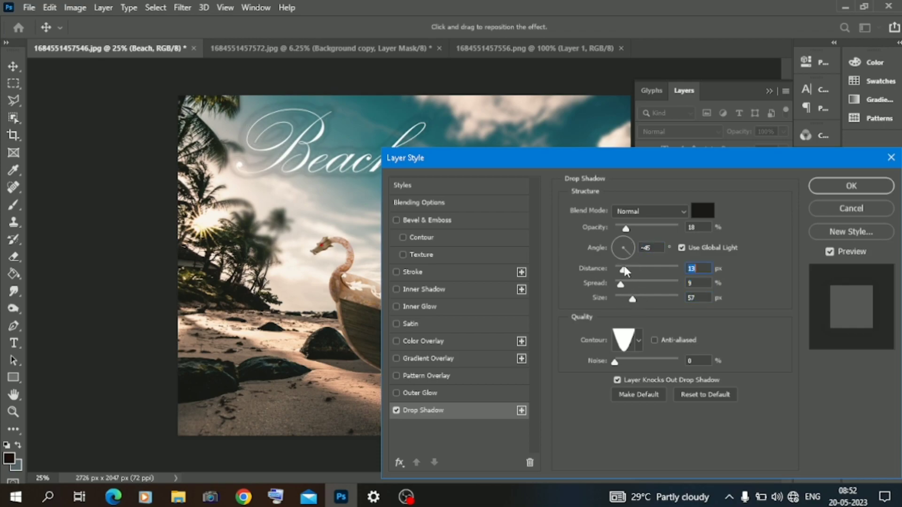
{"action": "left_click", "coordinate": [625, 296]}
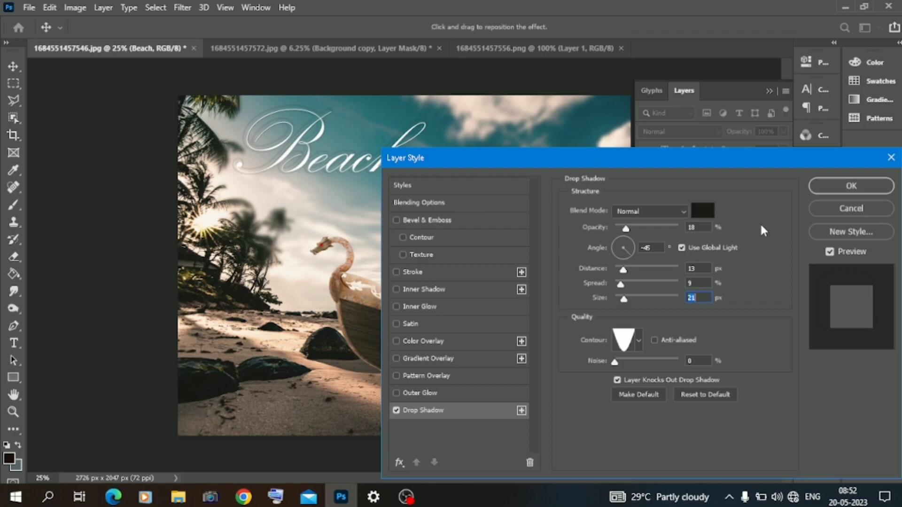
{"action": "left_click", "coordinate": [852, 186]}
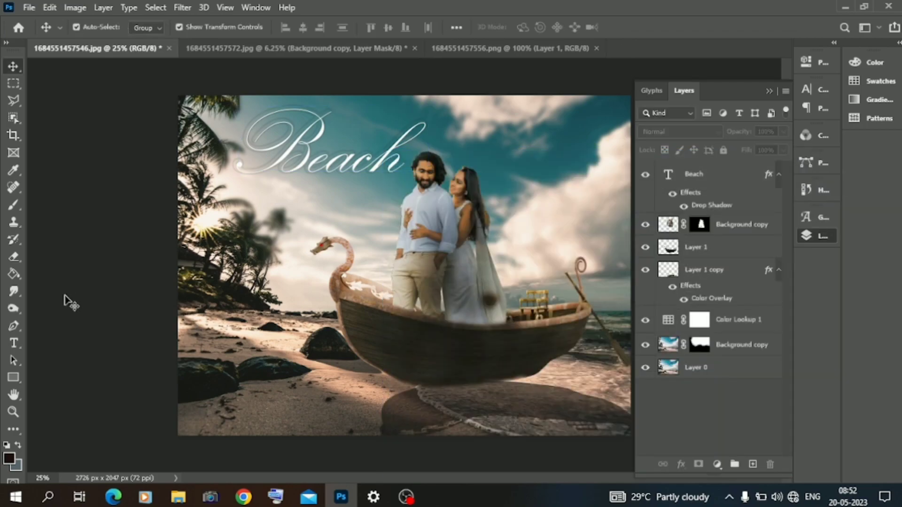
- Add a new layer above the Beach text and draw a dark-to-transparent linear gradient upward from below the image's lower edge
{"action": "key", "text": "ctrl+minus"}
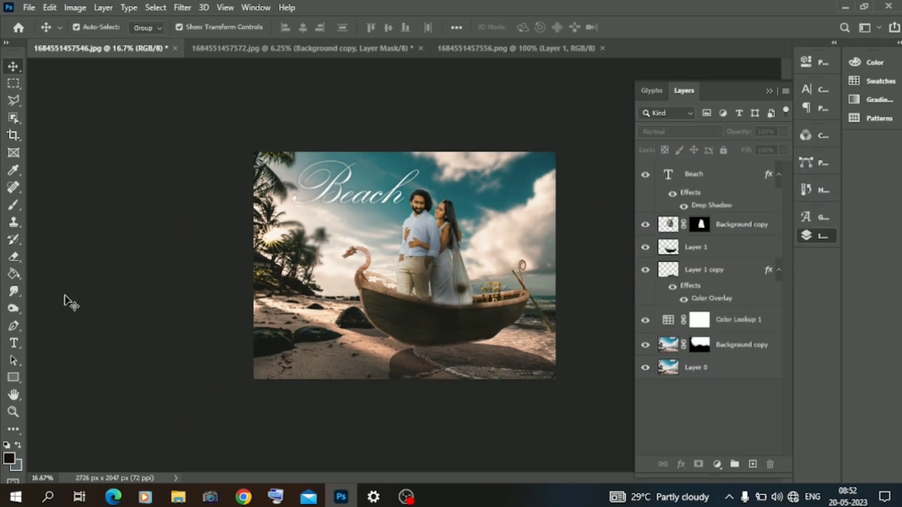
{"action": "left_click", "coordinate": [754, 465]}
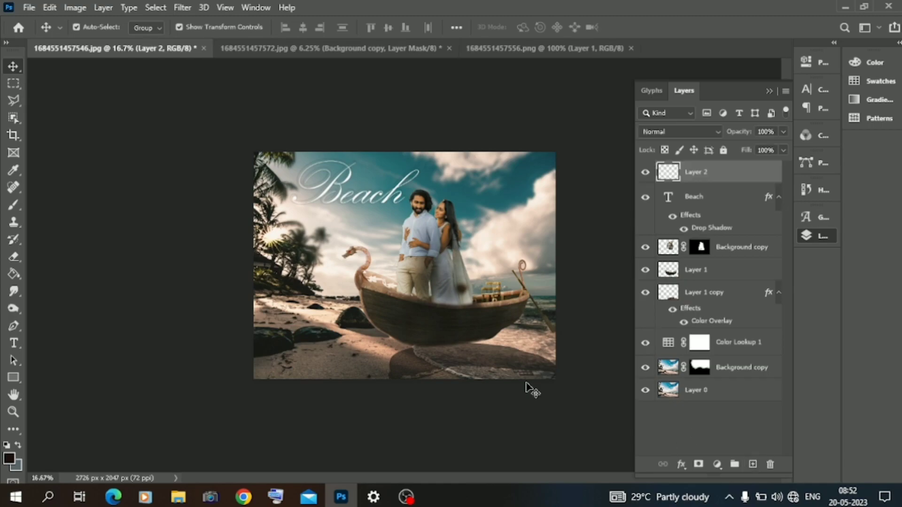
{"action": "left_click", "coordinate": [14, 273]}
{"action": "left_click", "coordinate": [68, 272]}
{"action": "left_click_drag", "start_coordinate": [410, 403], "coordinate": [411, 298]}
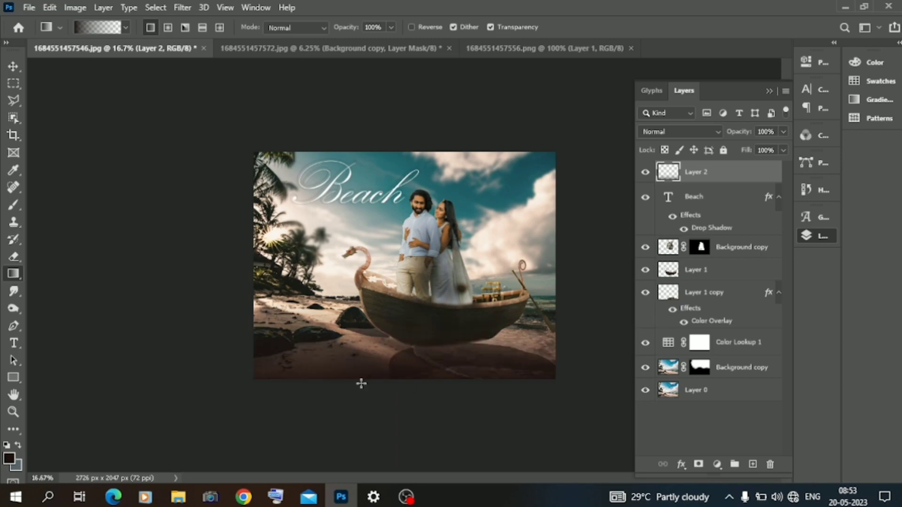
{"action": "left_click", "coordinate": [12, 66]}
{"action": "left_click", "coordinate": [102, 196]}
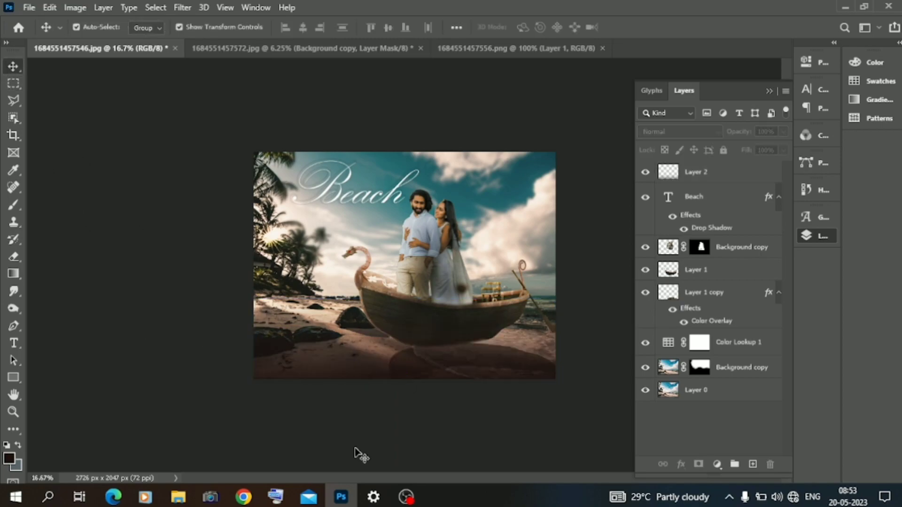